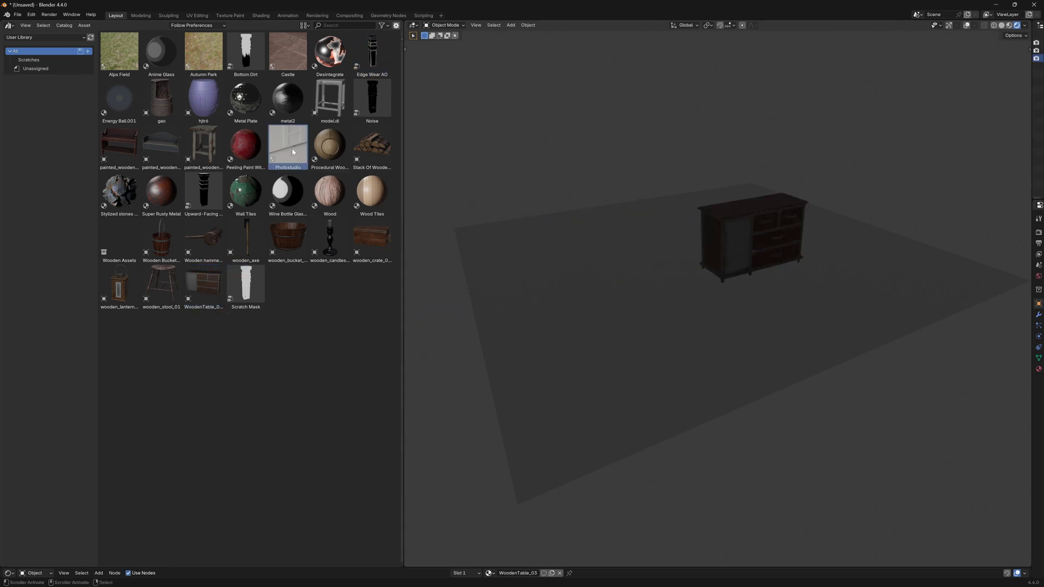
# Step: Add the Photostudio world, painted wooden sofa, wooden crate on the cabinet, and Procedural Wood Tiles floor
pyautogui.moveTo(293, 150); pyautogui.dragTo(584, 134)
pyautogui.moveTo(162, 147)
pyautogui.mouseDown()
pyautogui.moveTo(244, 199)
pyautogui.moveTo(611, 298)
pyautogui.mouseUp()
pyautogui.moveTo(372, 238)
pyautogui.mouseDown()
pyautogui.moveTo(667, 242)
pyautogui.moveTo(736, 204)
pyautogui.mouseUp()
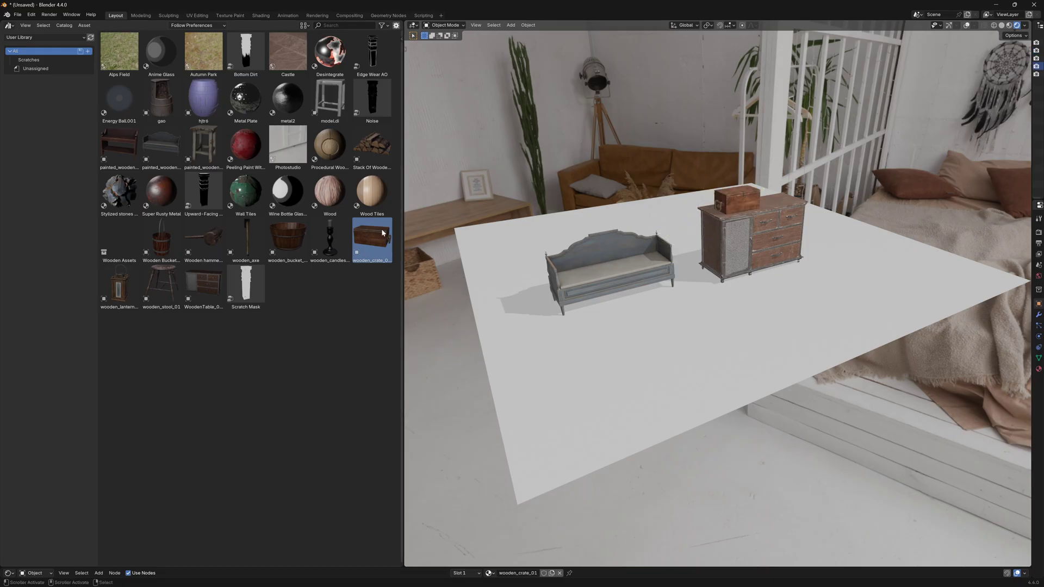
pyautogui.moveTo(330, 148); pyautogui.dragTo(644, 341)
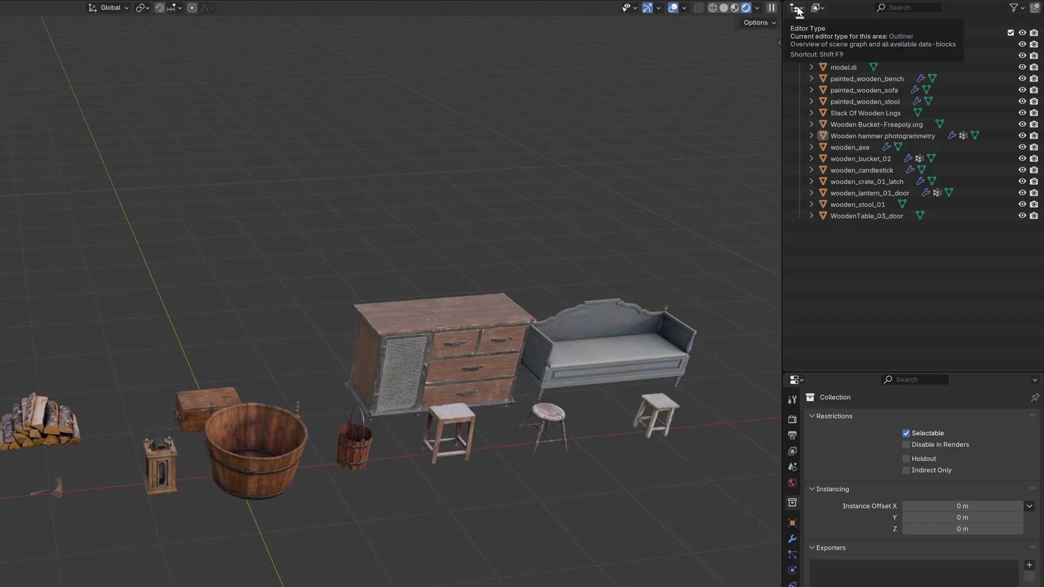
# Step: Mark painted_wooden_sofa, then painted_wooden_stool, as assets from the Outliner context menu
pyautogui.click(834, 89)
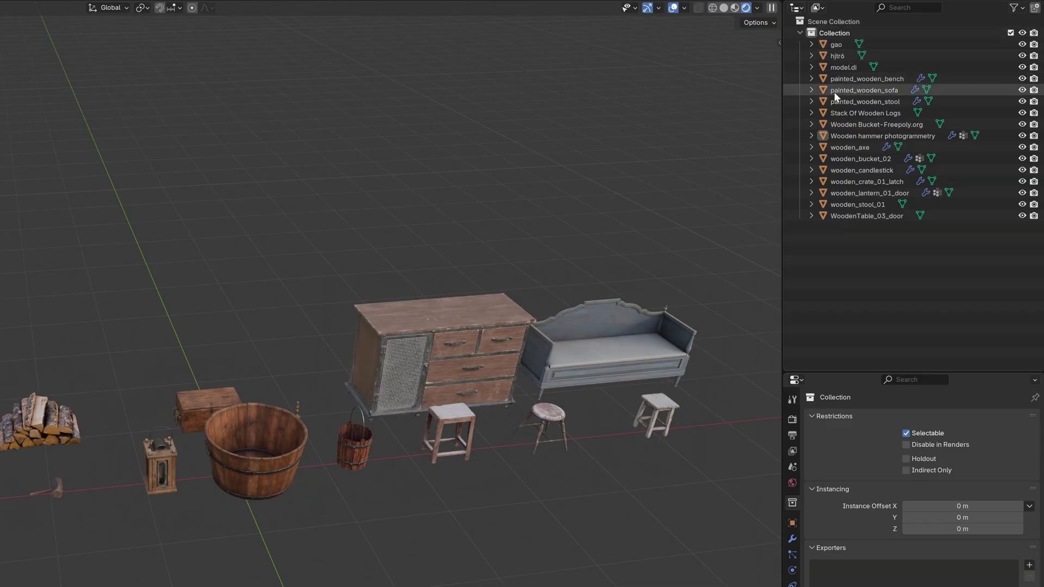
pyautogui.rightClick(842, 90)
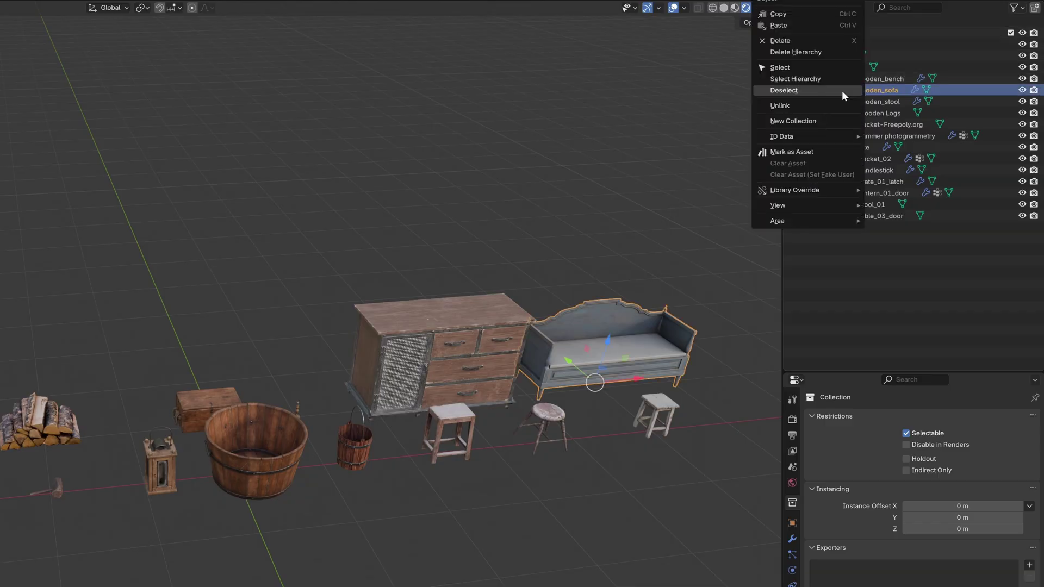
pyautogui.click(811, 149)
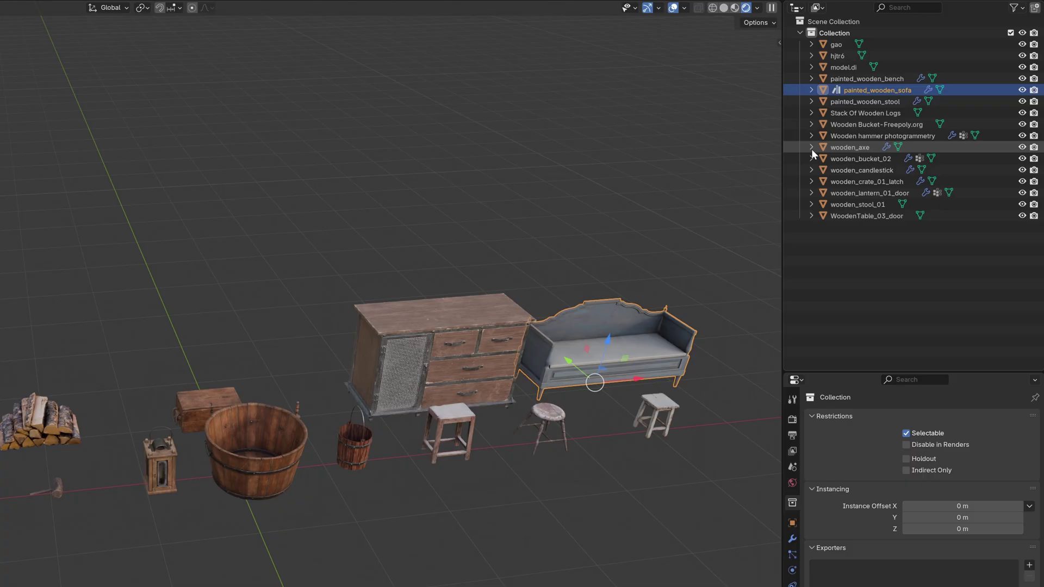
pyautogui.click(845, 101)
pyautogui.rightClick(843, 100)
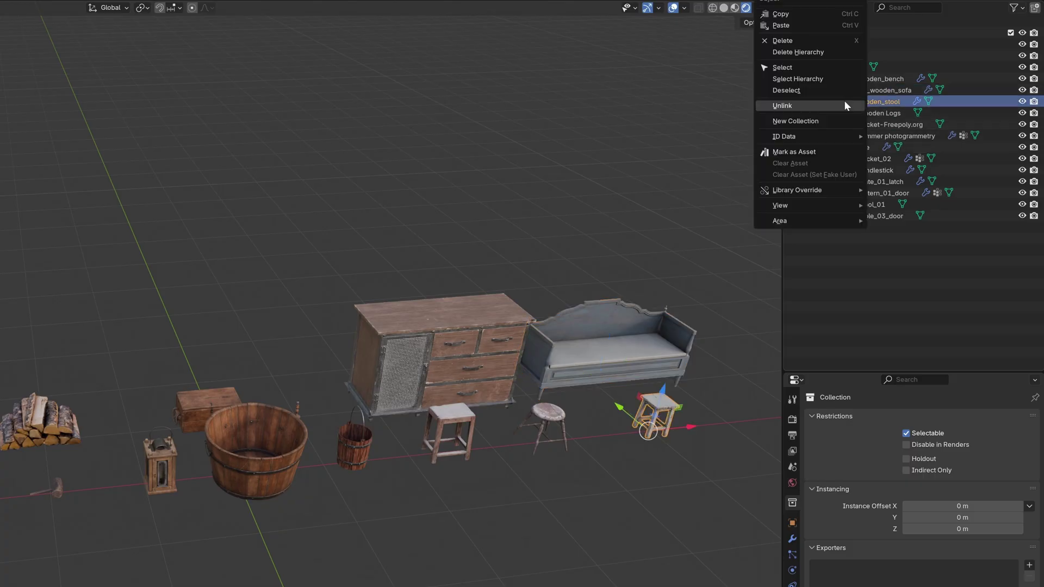
pyautogui.click(828, 151)
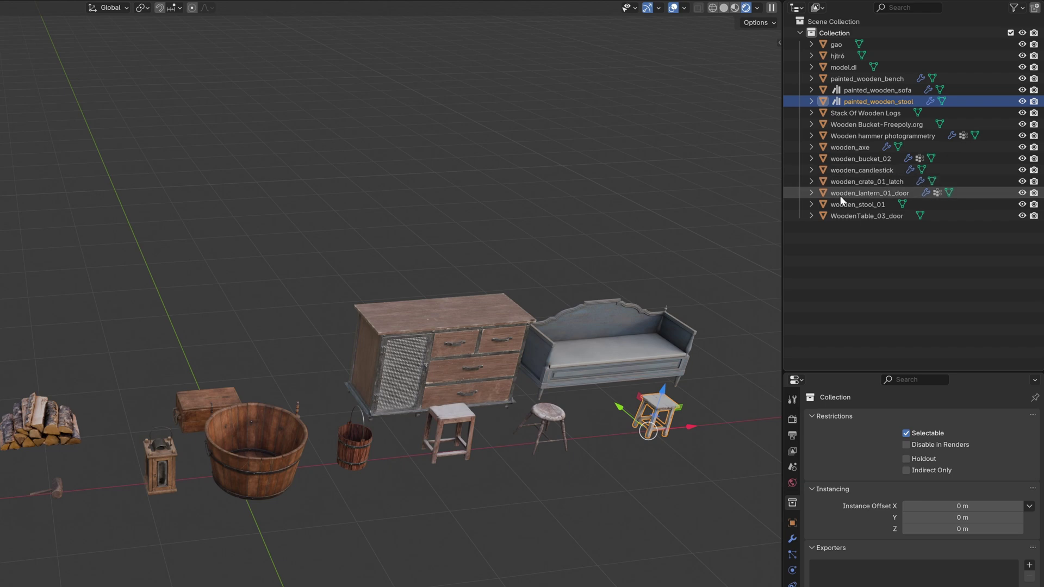
# Step: Select all 15 objects in Collection and mark them as assets at once
pyautogui.doubleClick(813, 35)
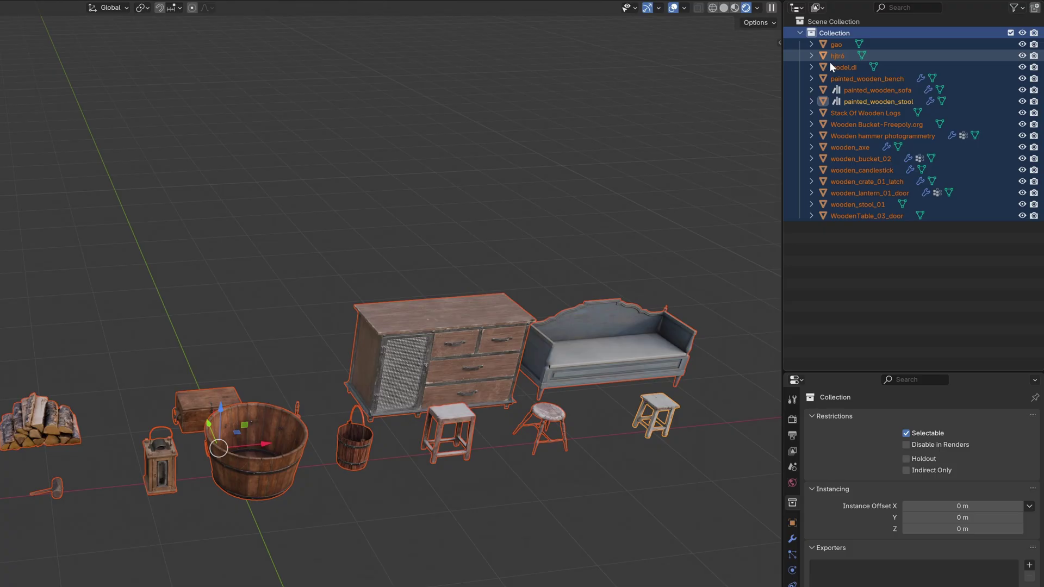
pyautogui.rightClick(856, 127)
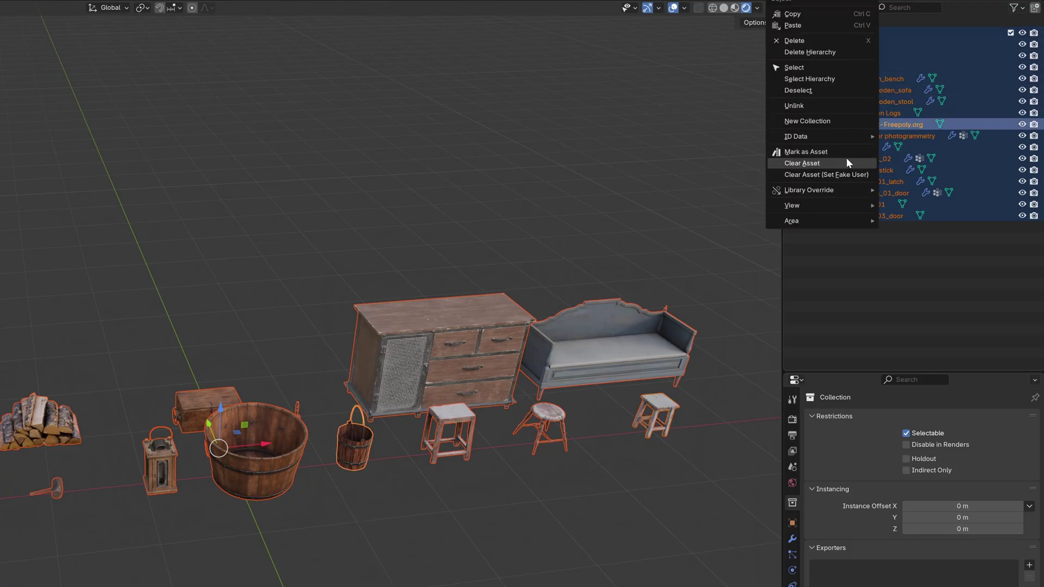
pyautogui.click(847, 151)
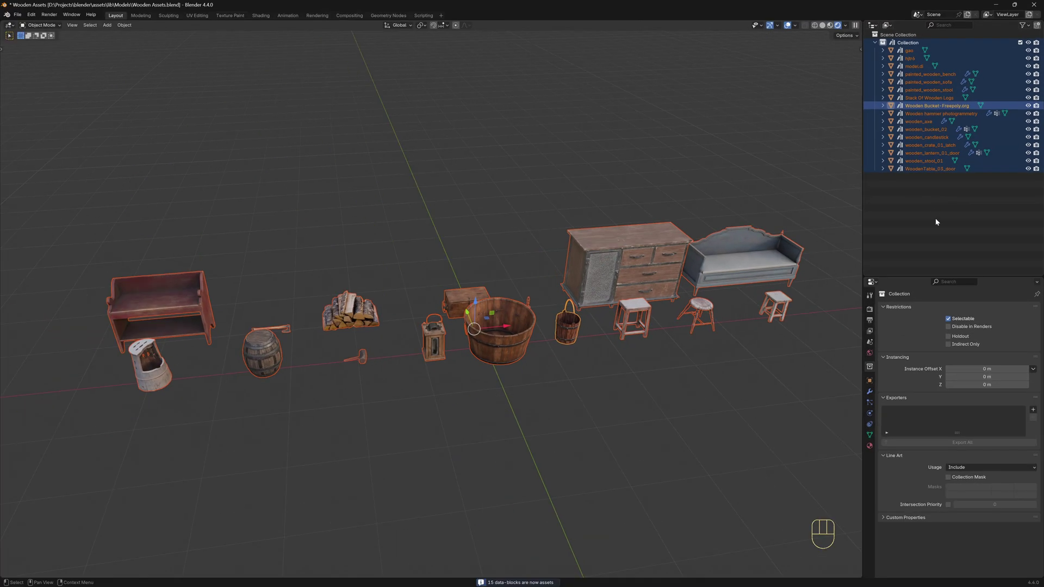
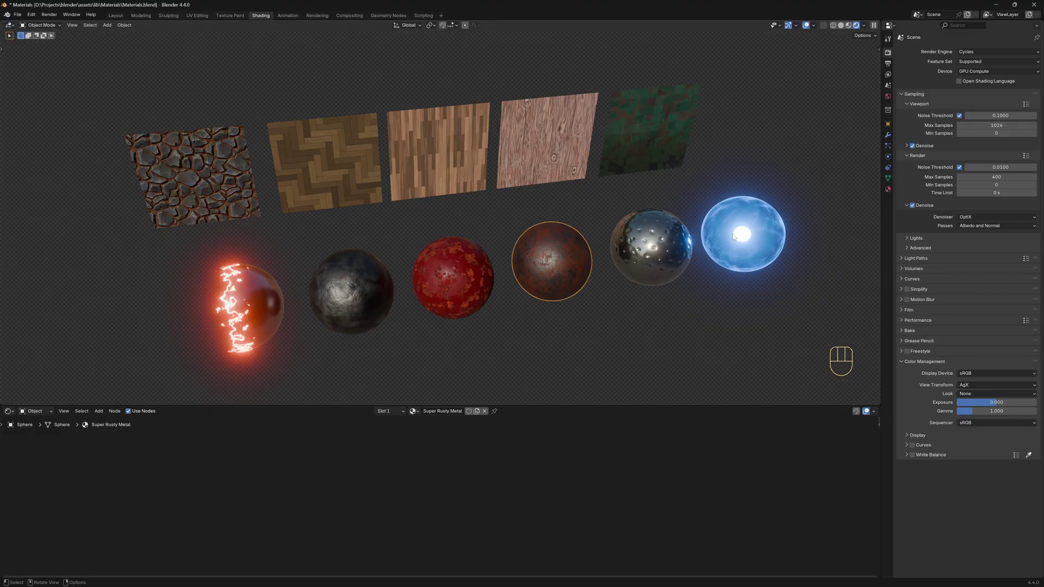
# Step: Mark the sphere's Super Rusty Metal material as an asset from the node editor context menu
pyautogui.click(888, 188)
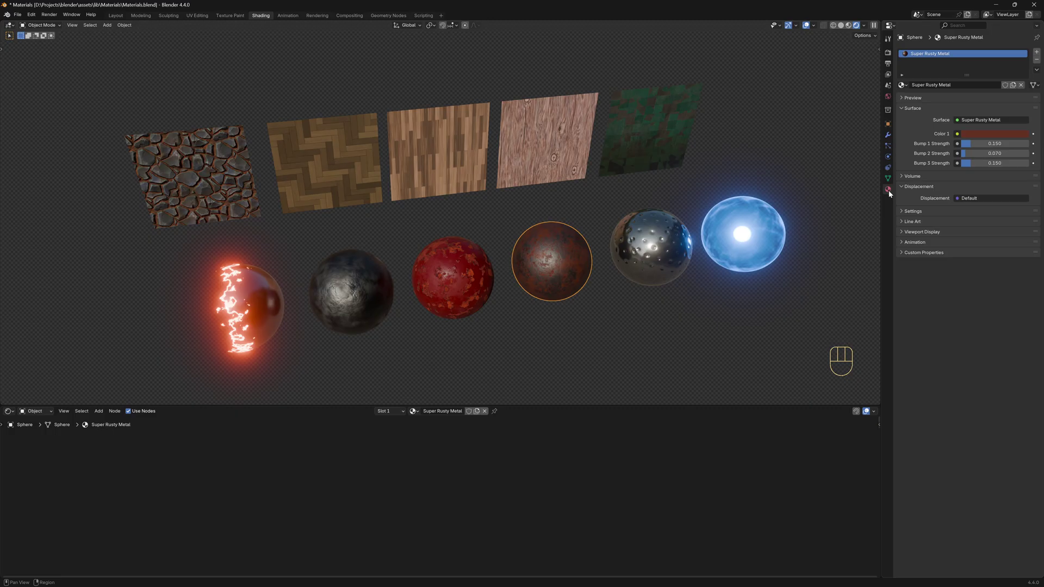
pyautogui.rightClick(944, 58)
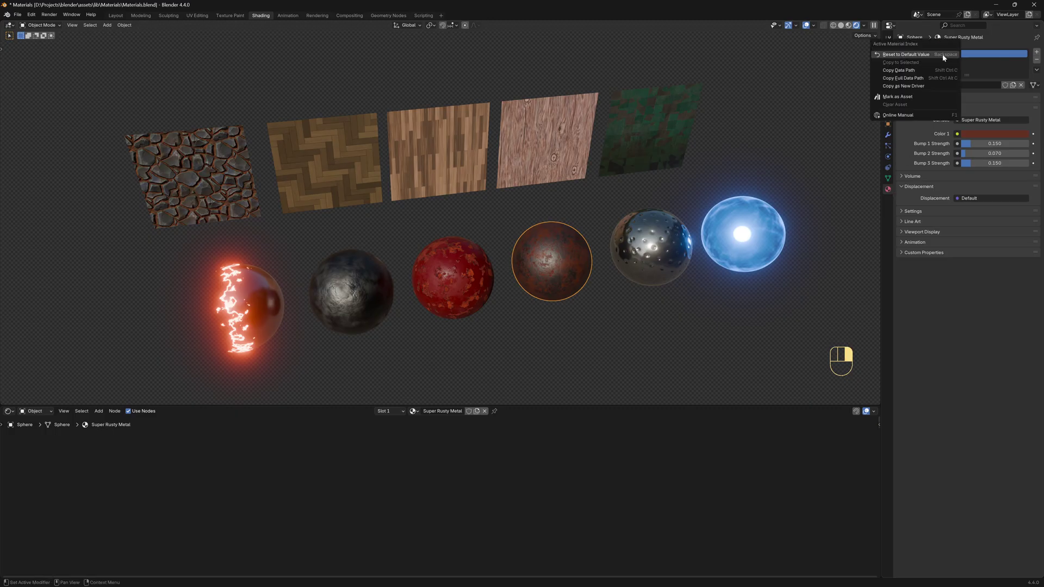
pyautogui.moveTo(897, 97)
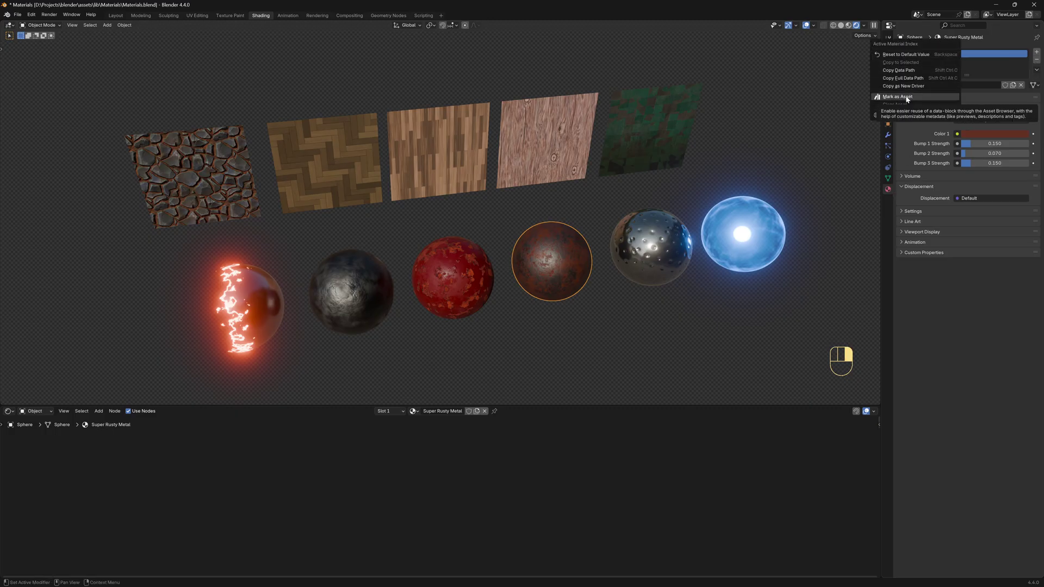
pyautogui.press('Escape')
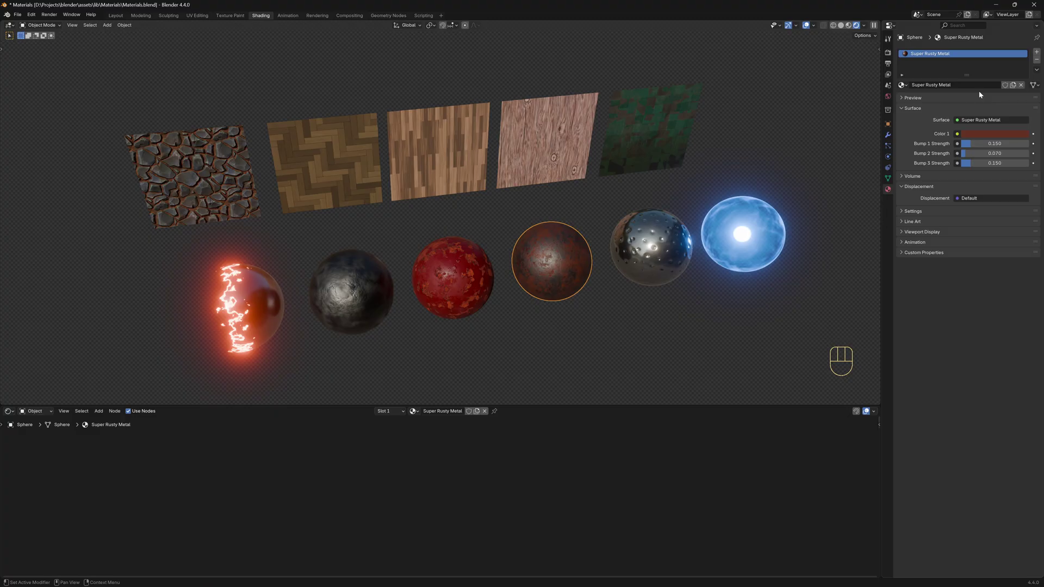
pyautogui.rightClick(902, 88)
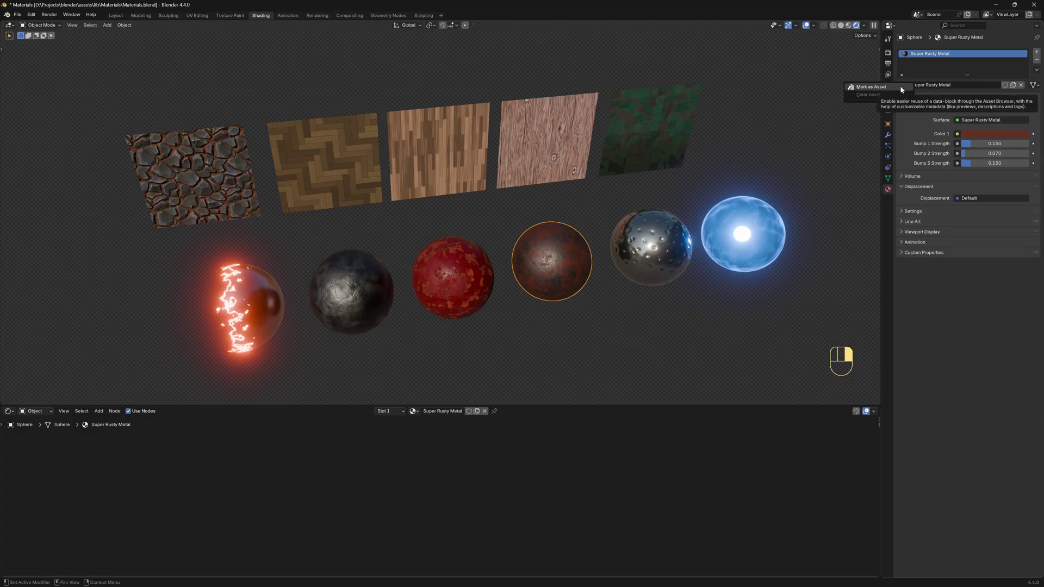
pyautogui.rightClick(1006, 88)
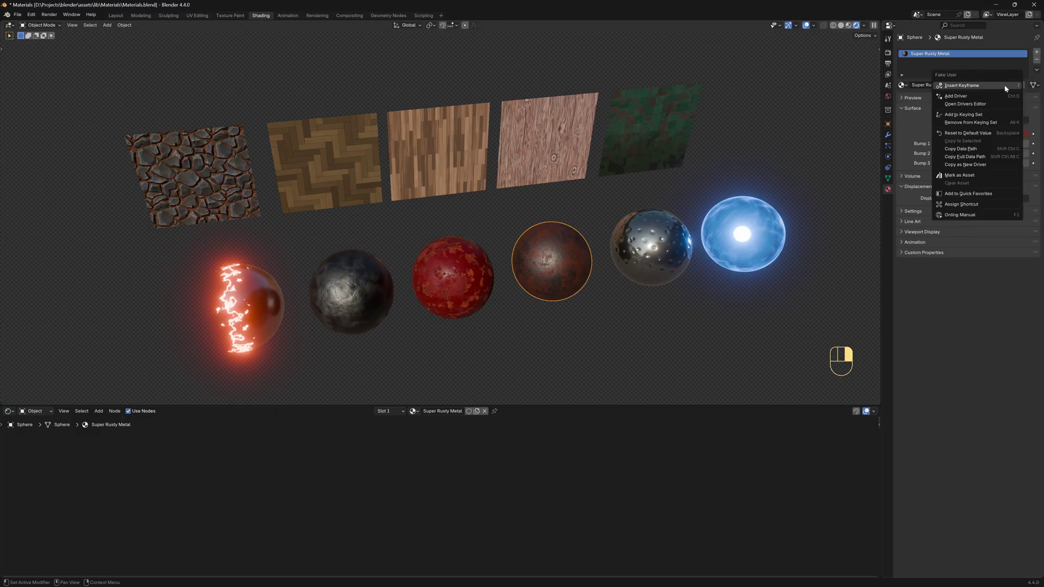
pyautogui.click(963, 176)
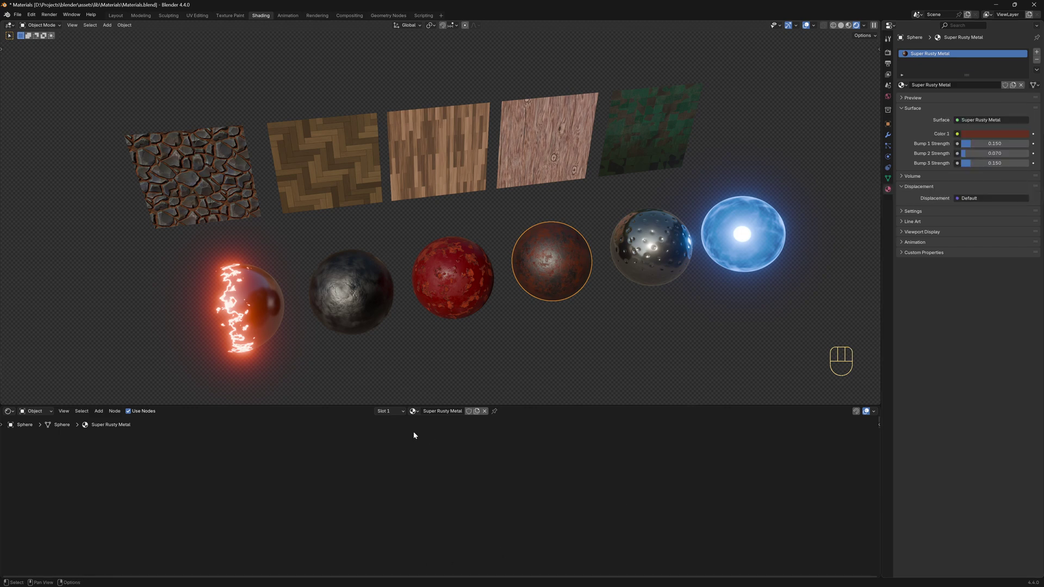
pyautogui.rightClick(415, 414)
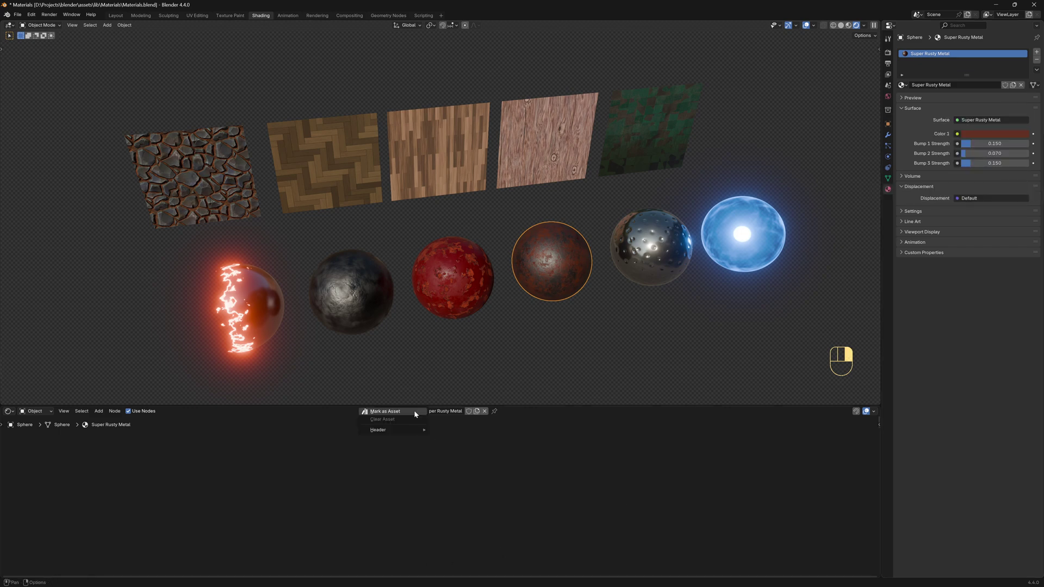
pyautogui.click(395, 412)
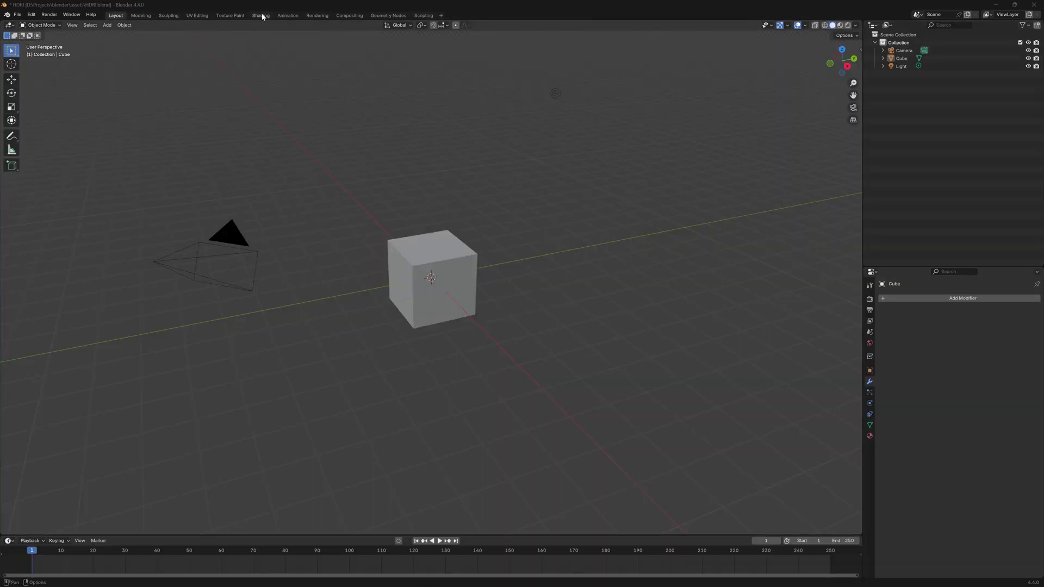
# Step: In Shading, set the world colour to an Environment Texture using HDRI/alps_field_8k.exr
pyautogui.click(261, 15)
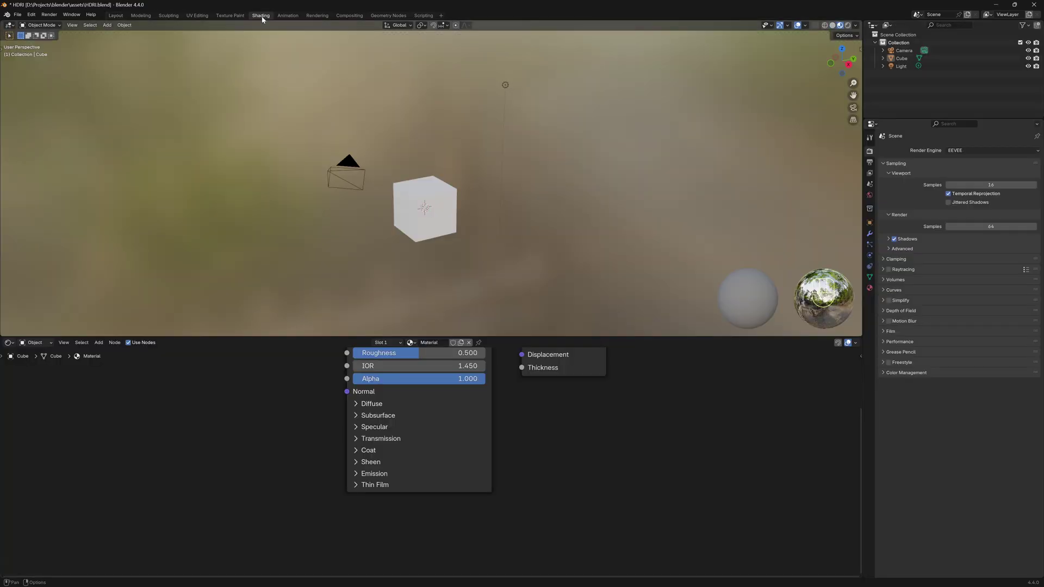
pyautogui.click(849, 25)
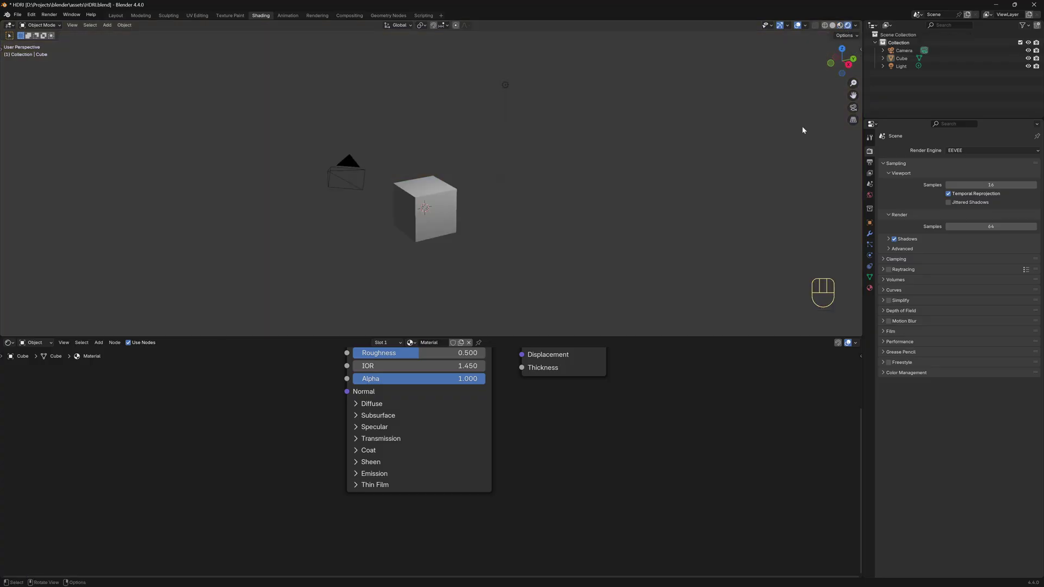
pyautogui.click(870, 196)
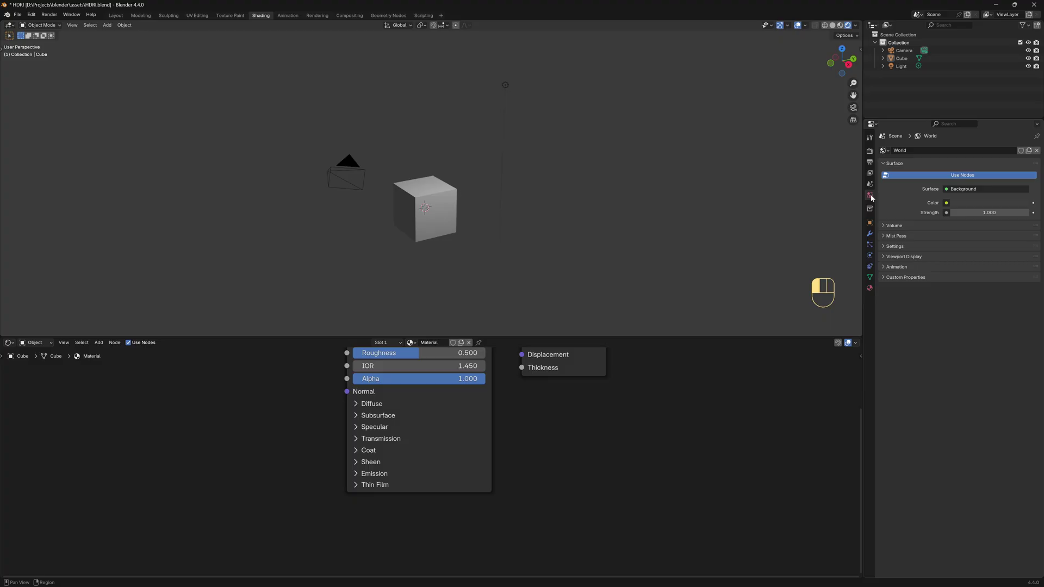
pyautogui.click(947, 203)
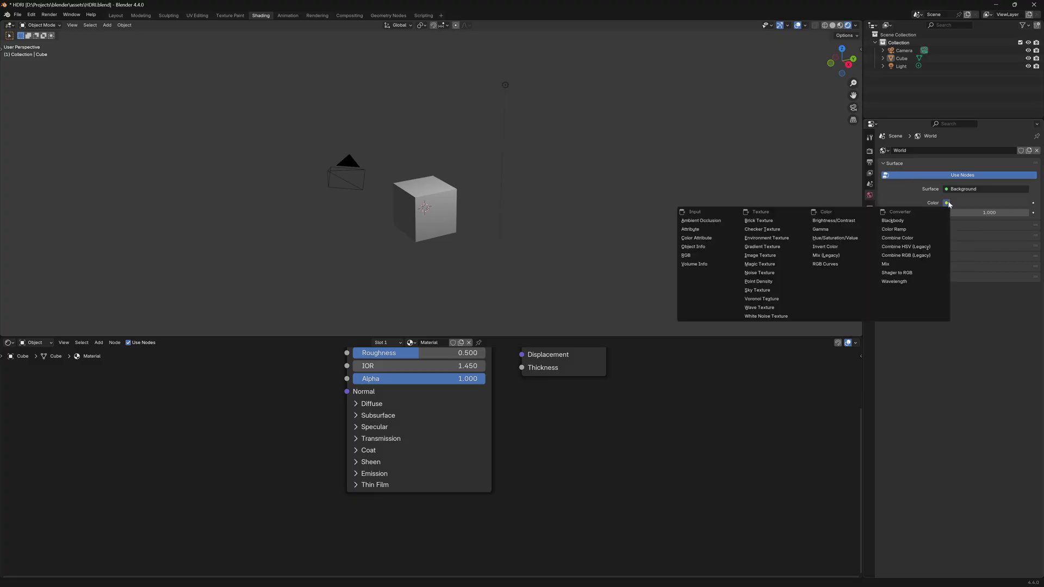
pyautogui.click(795, 238)
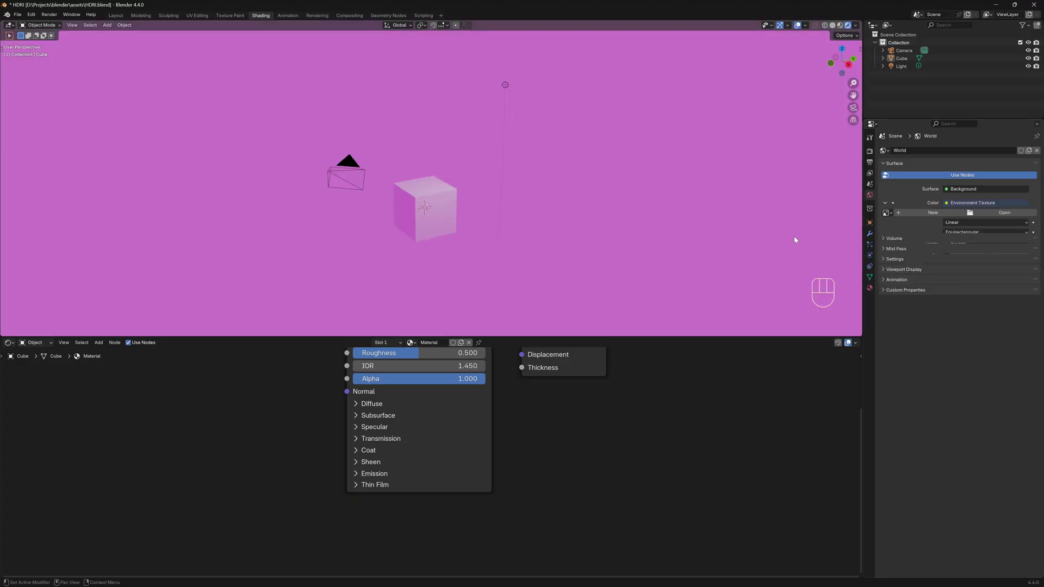
pyautogui.click(1029, 215)
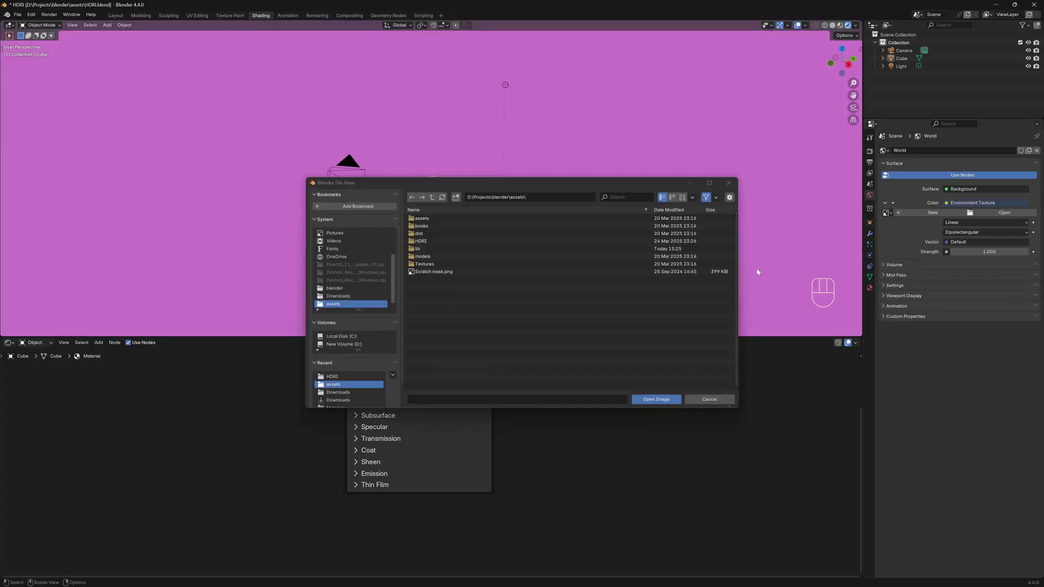
pyautogui.doubleClick(451, 239)
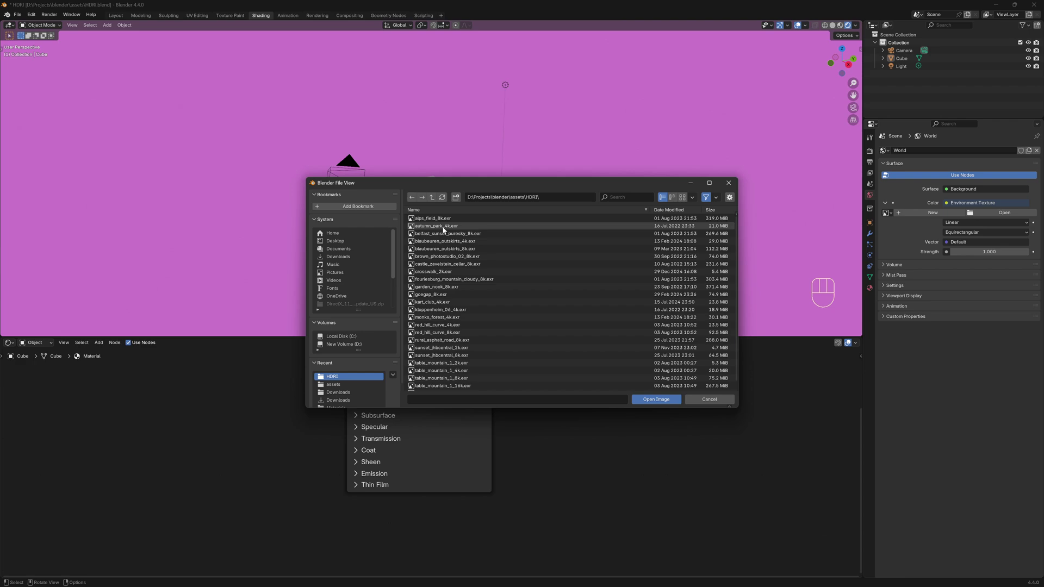
pyautogui.doubleClick(432, 219)
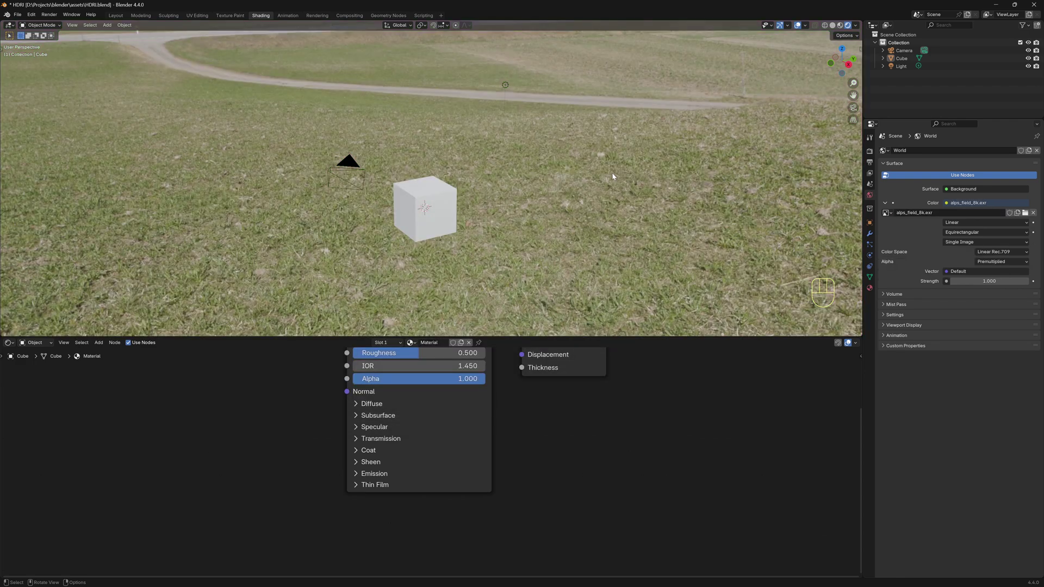
pyautogui.moveTo(613, 175); pyautogui.dragTo(621, 142, button='middle')
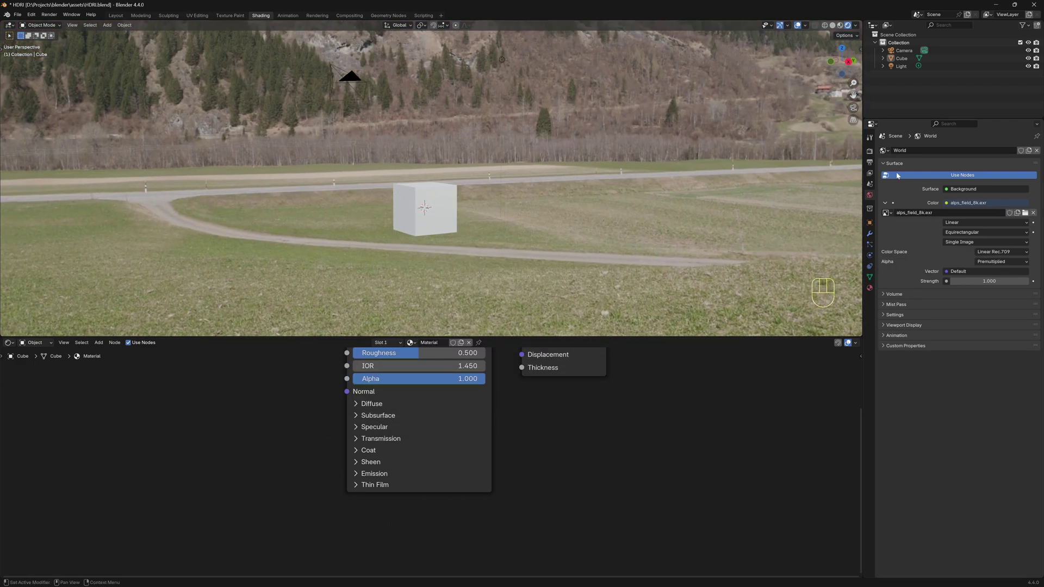
# Step: Mark the world as an asset and rename it Alps Field
pyautogui.rightClick(1021, 150)
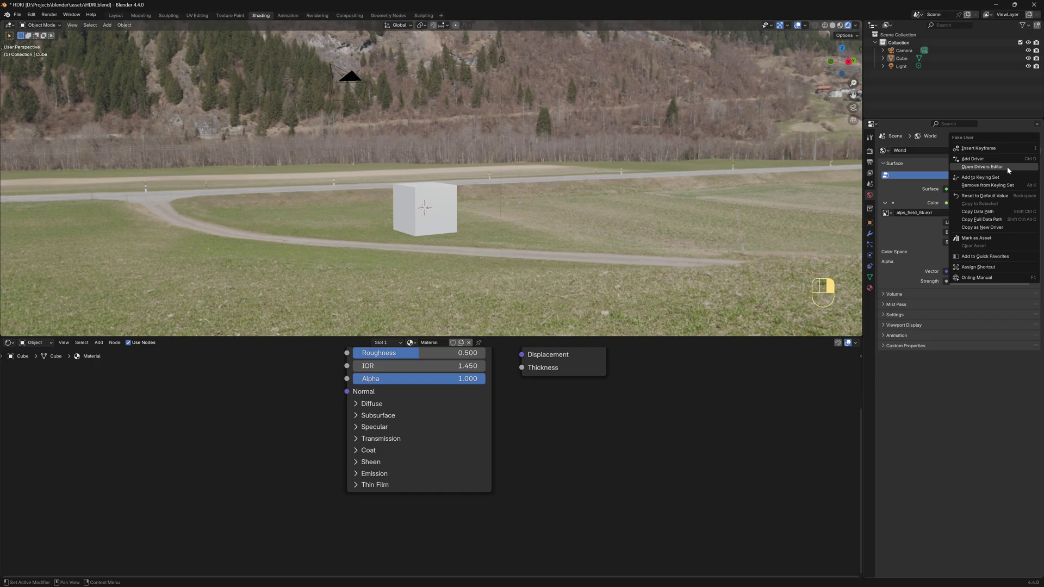
pyautogui.click(979, 237)
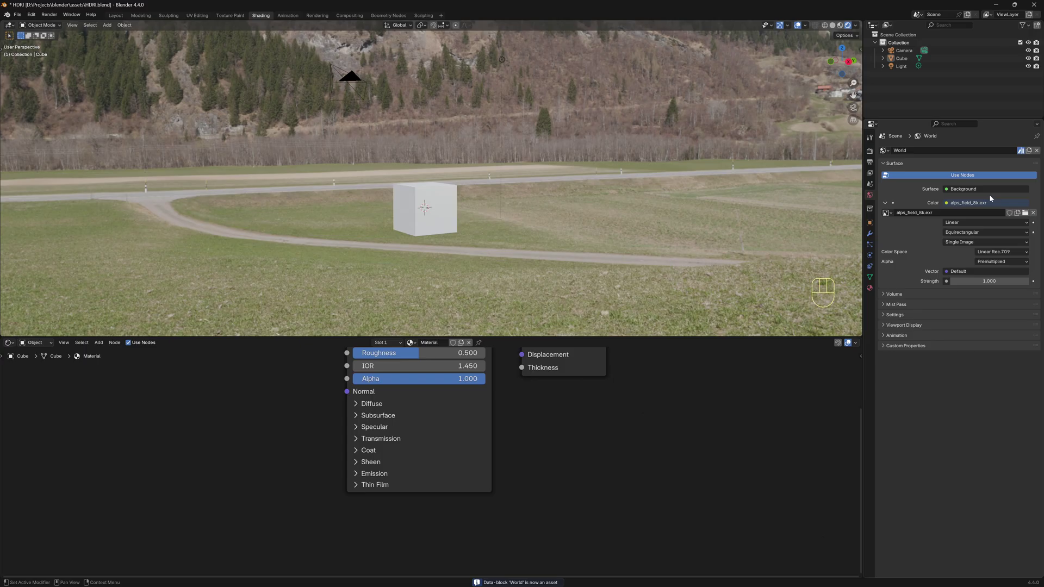
pyautogui.doubleClick(924, 151)
pyautogui.write('Alp')
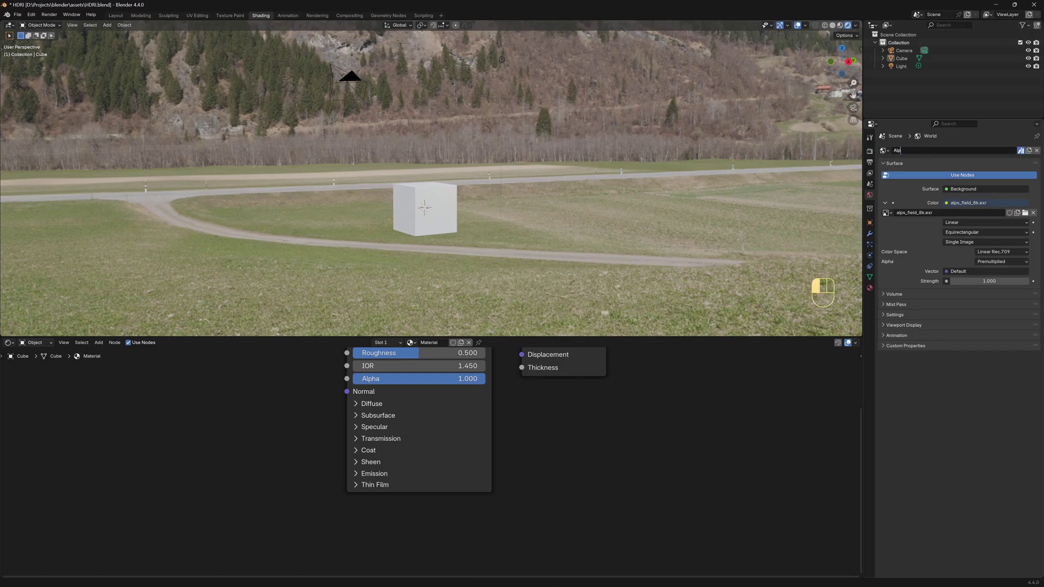
pyautogui.write('s Field')
pyautogui.click(937, 165)
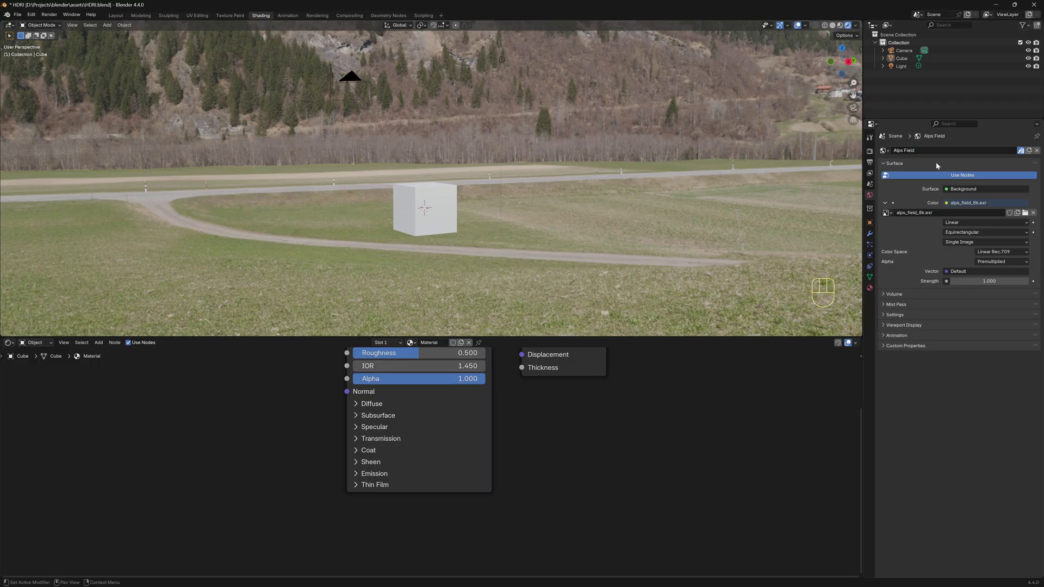
# Step: Unlink the Alps Field world, then reassign it from the world list
pyautogui.click(1038, 150)
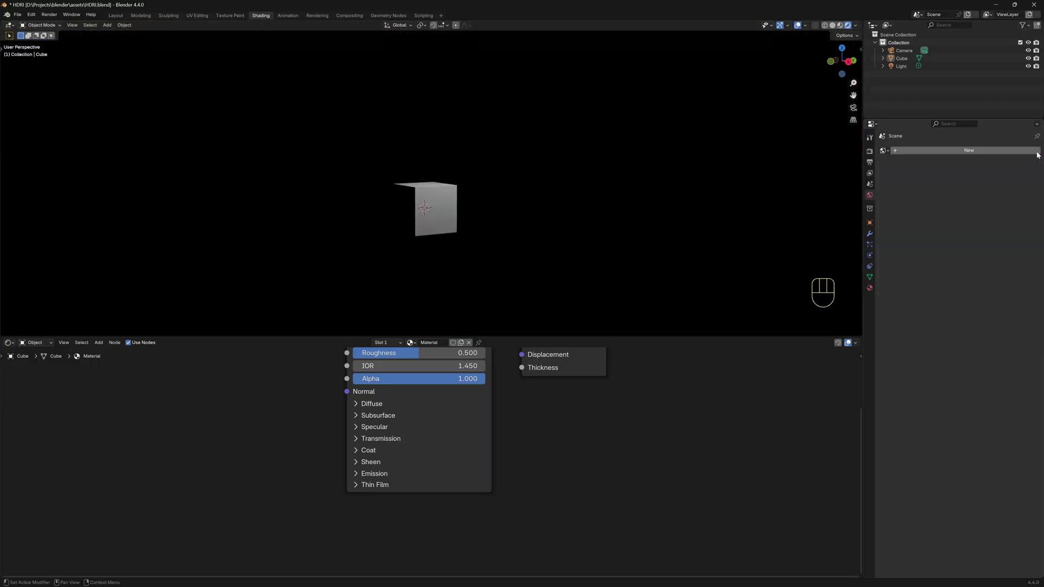
pyautogui.click(884, 150)
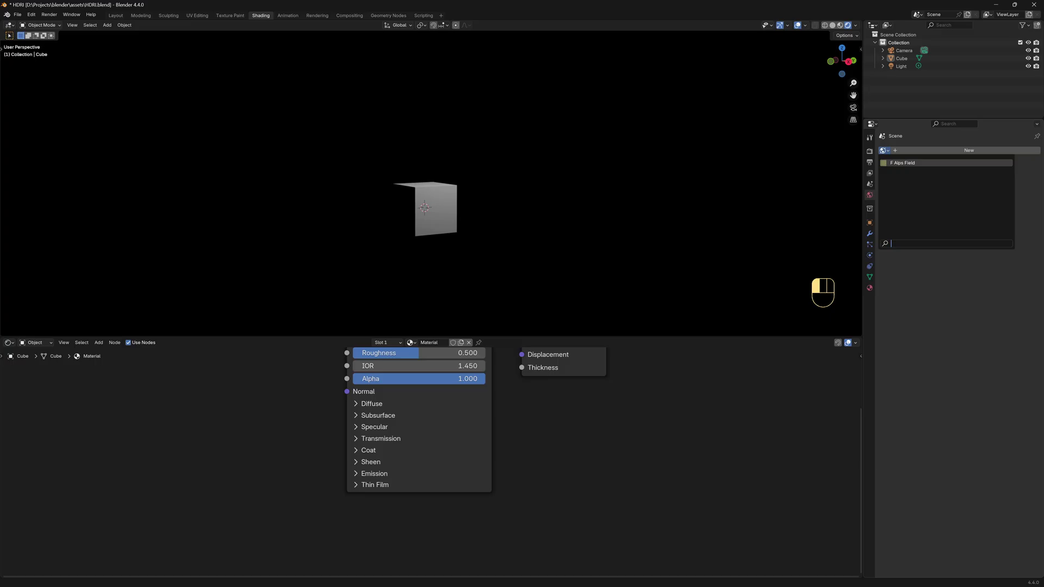
pyautogui.click(903, 164)
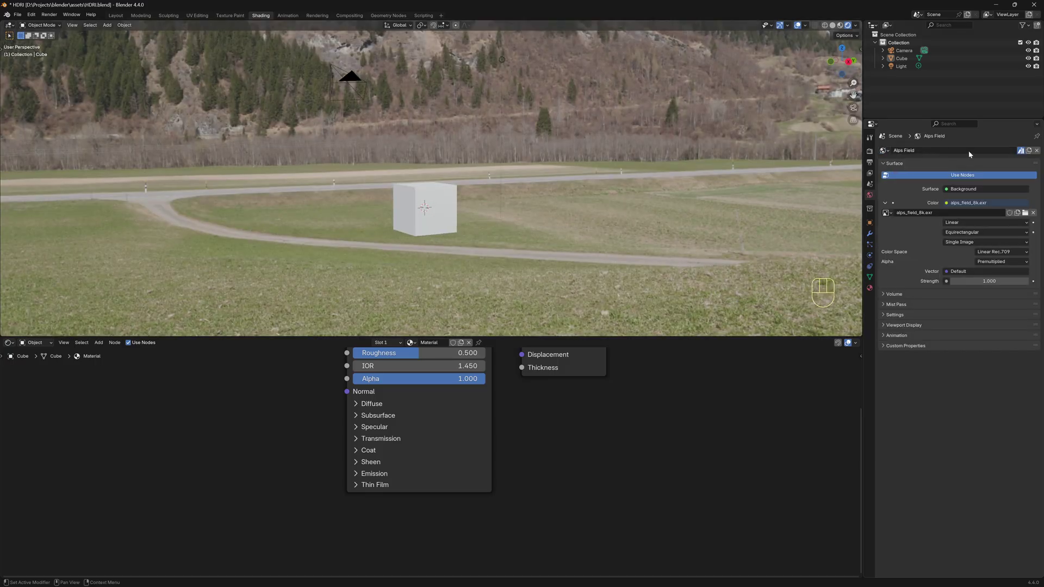
# Step: Replace the world with a new one using an Environment Texture of autumn_park_4k.exr
pyautogui.click(1036, 150)
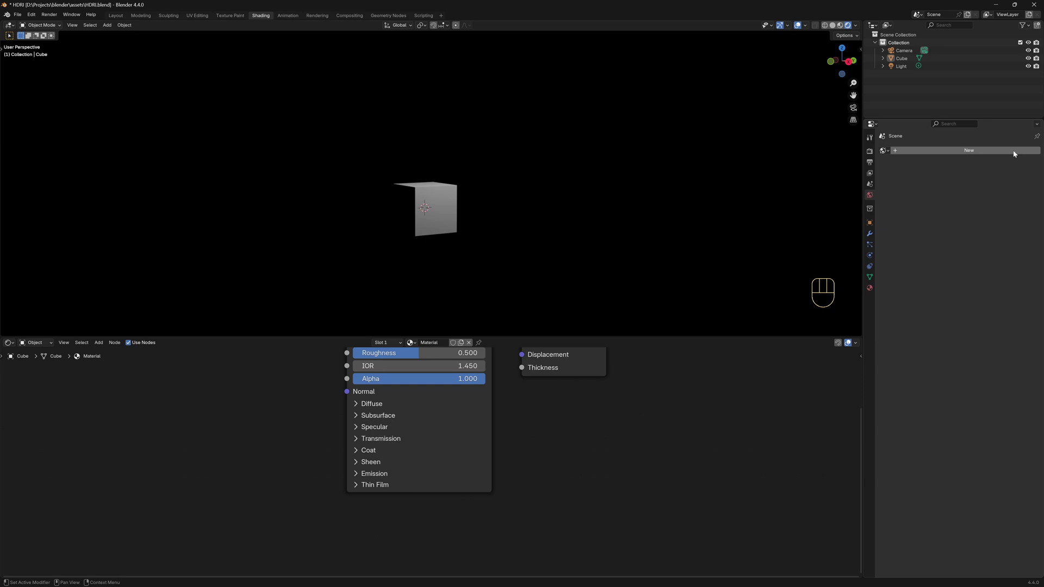
pyautogui.click(1014, 151)
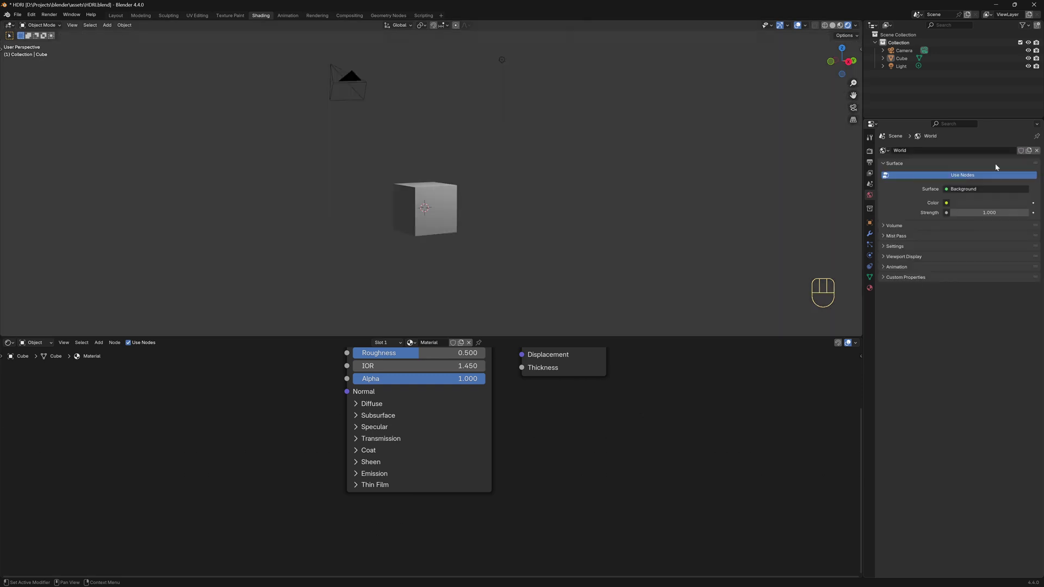
pyautogui.click(946, 202)
pyautogui.click(767, 238)
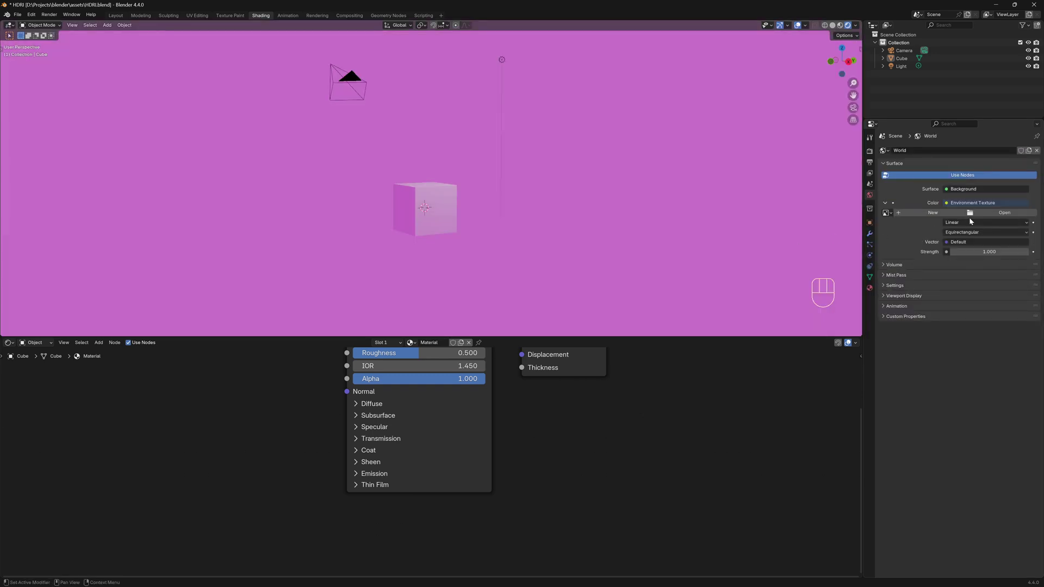
pyautogui.click(1004, 212)
pyautogui.doubleClick(433, 241)
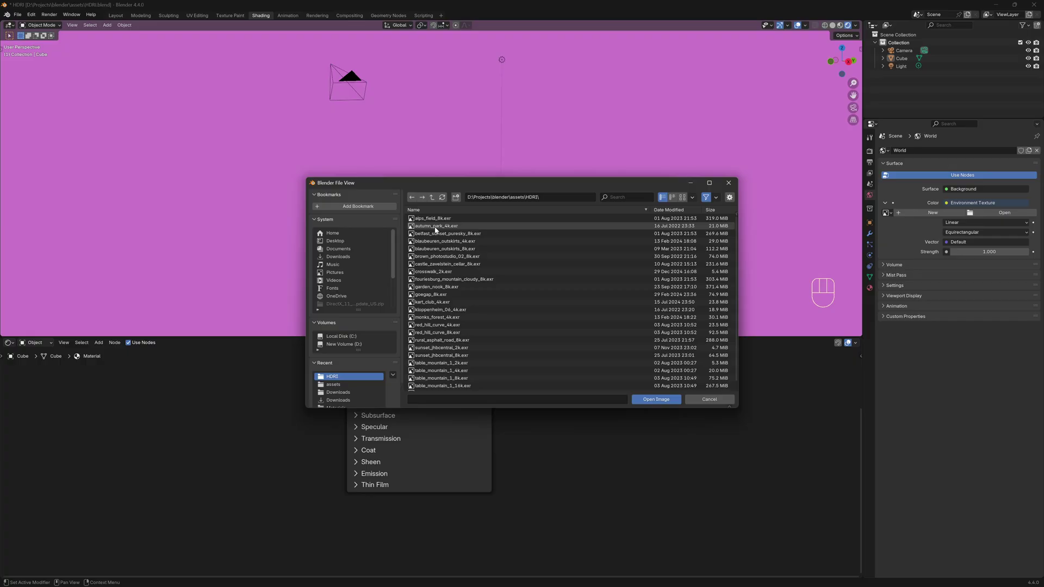
# Step: Rename the new world Autumn Park and mark it as an asset
pyautogui.doubleClick(927, 150)
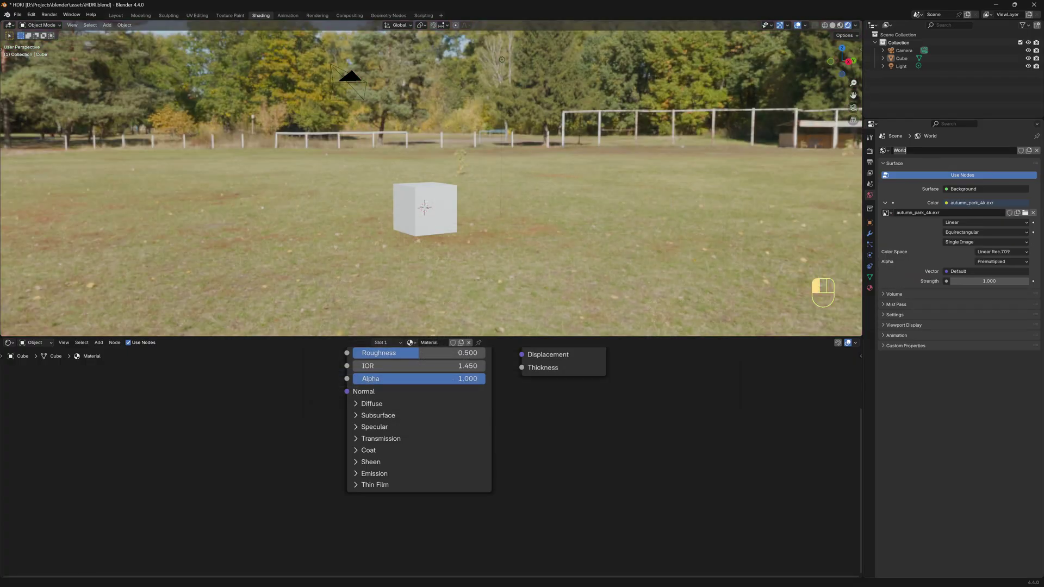
pyautogui.write('Autumn')
pyautogui.write(' Park')
pyautogui.press('Return')
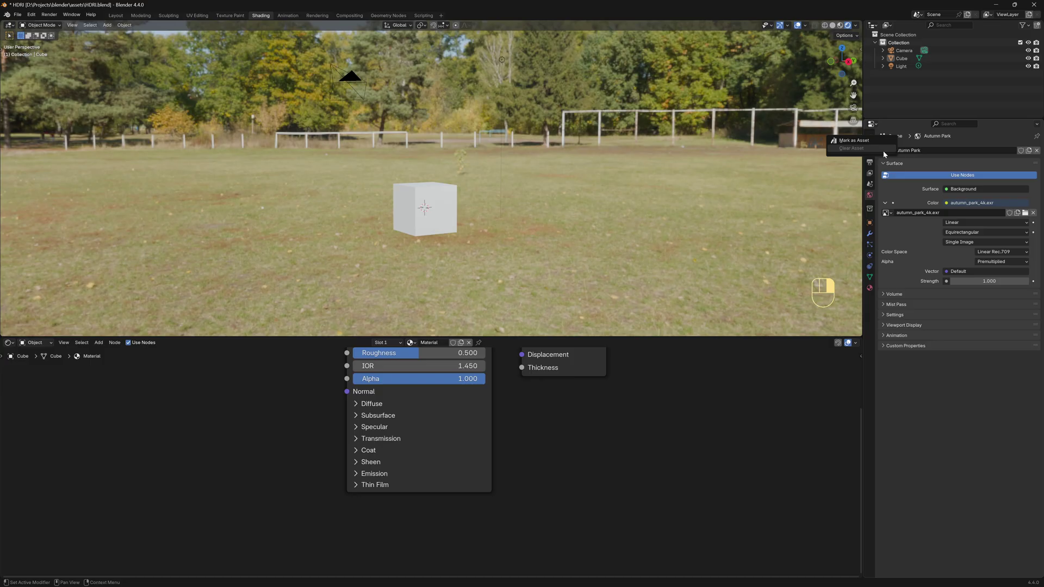
pyautogui.click(873, 138)
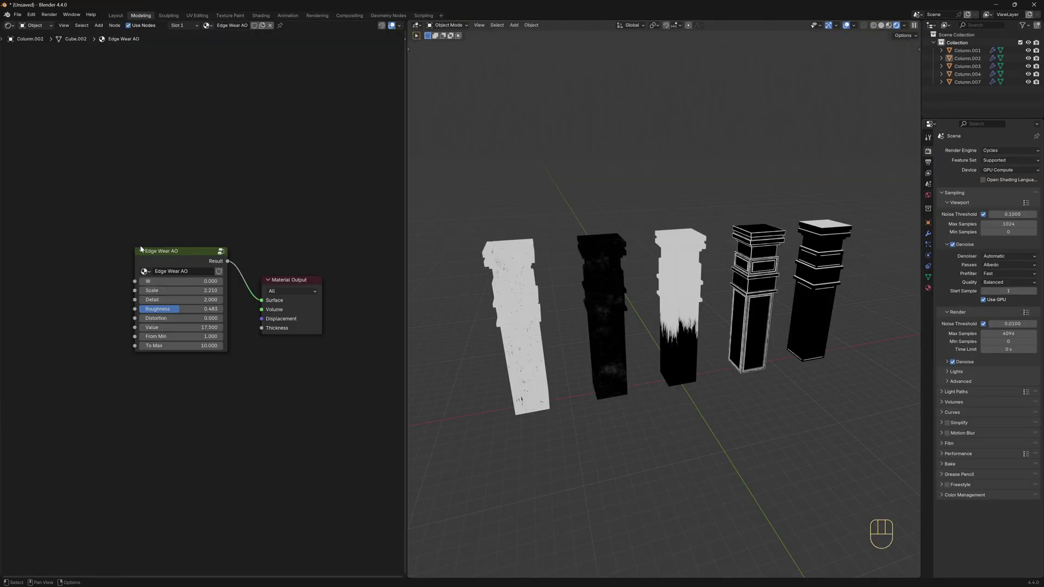
pyautogui.click(522, 265)
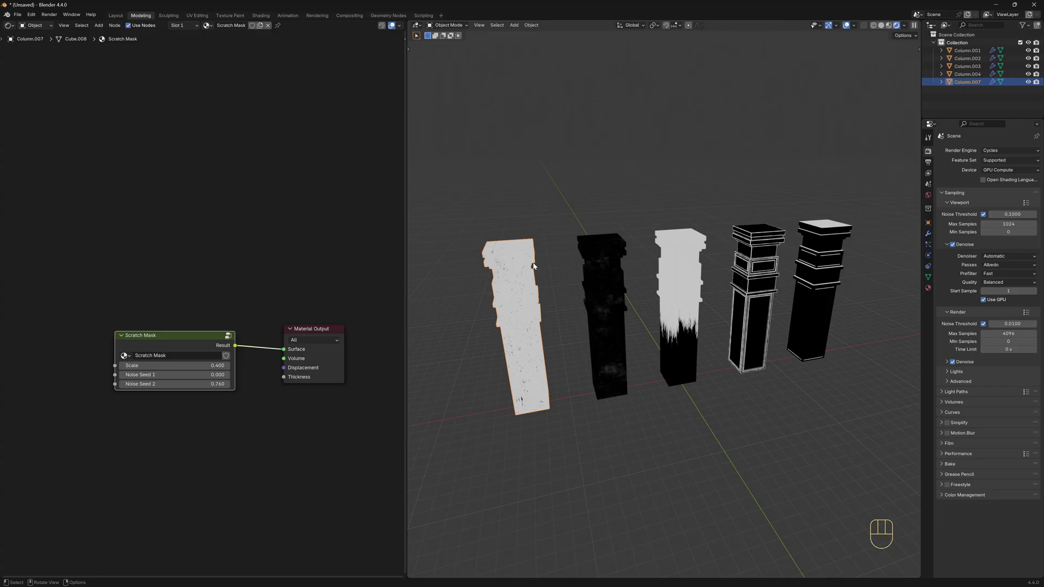
pyautogui.click(604, 265)
pyautogui.click(690, 265)
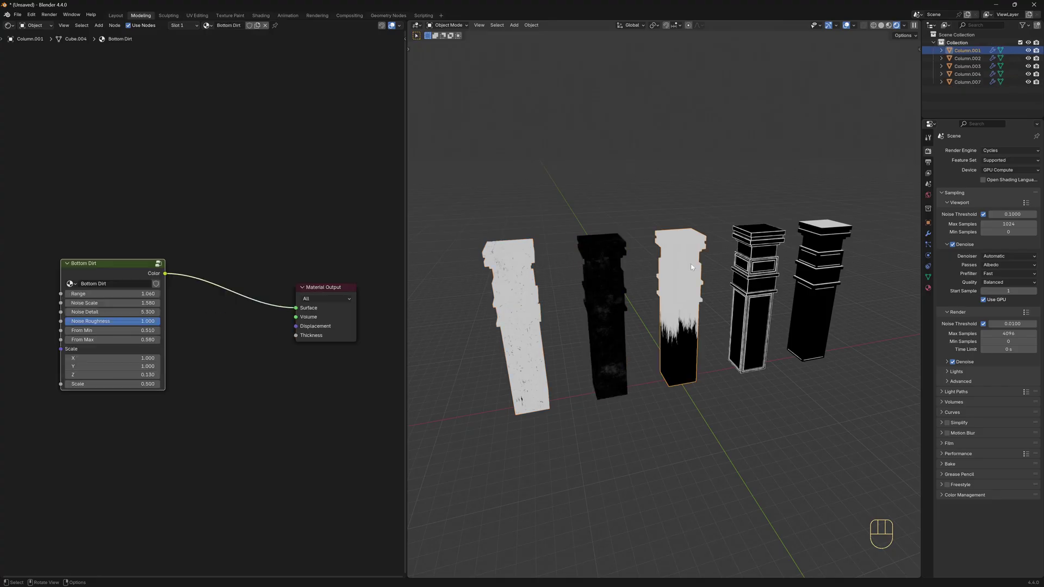
pyautogui.click(767, 262)
pyautogui.click(819, 258)
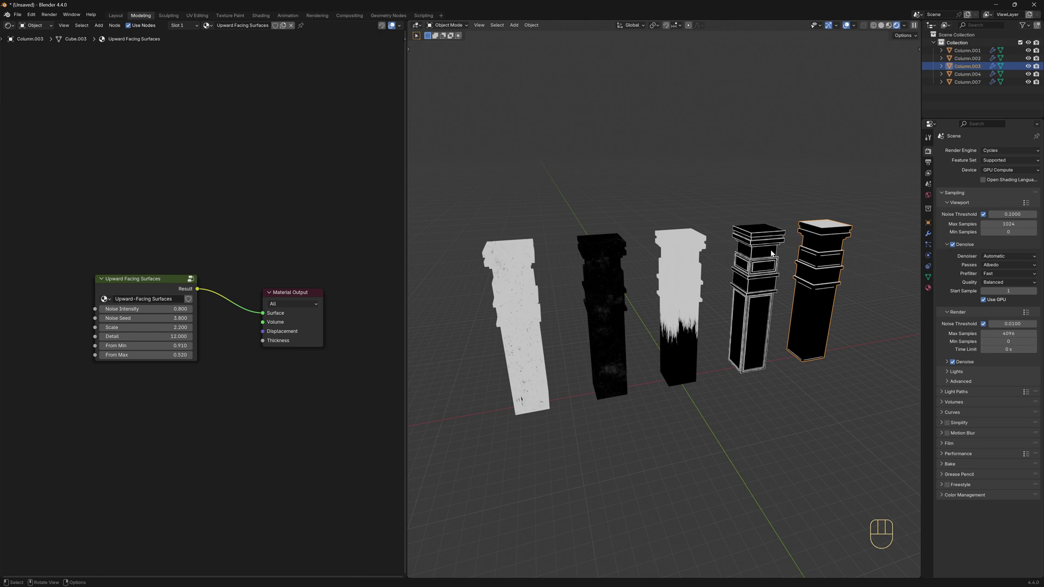
# Step: Give the fourth column's Edge Wear AO node group a fake user and mark it as an asset
pyautogui.click(771, 254)
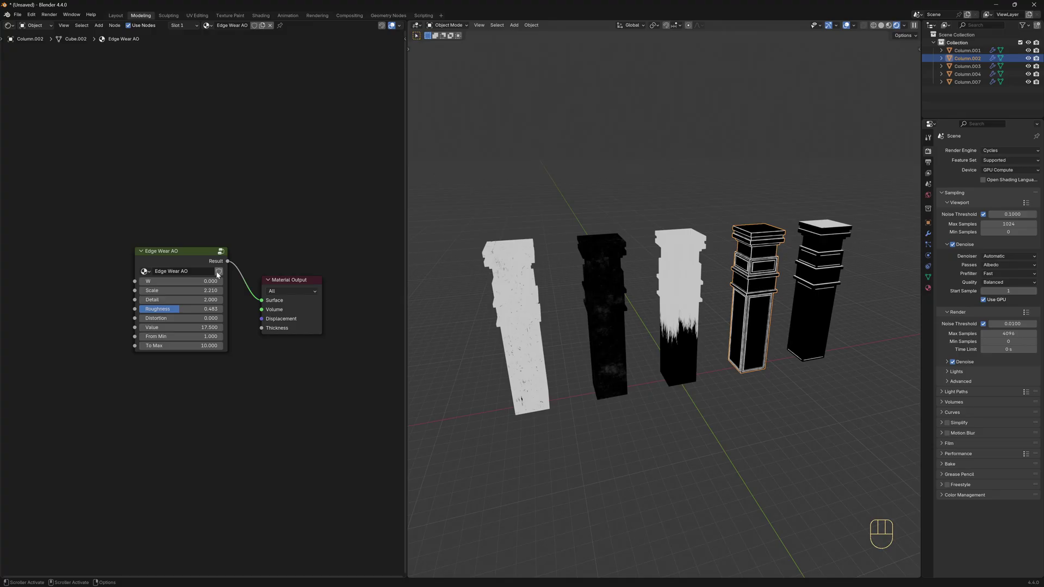
pyautogui.click(217, 273)
pyautogui.rightClick(218, 273)
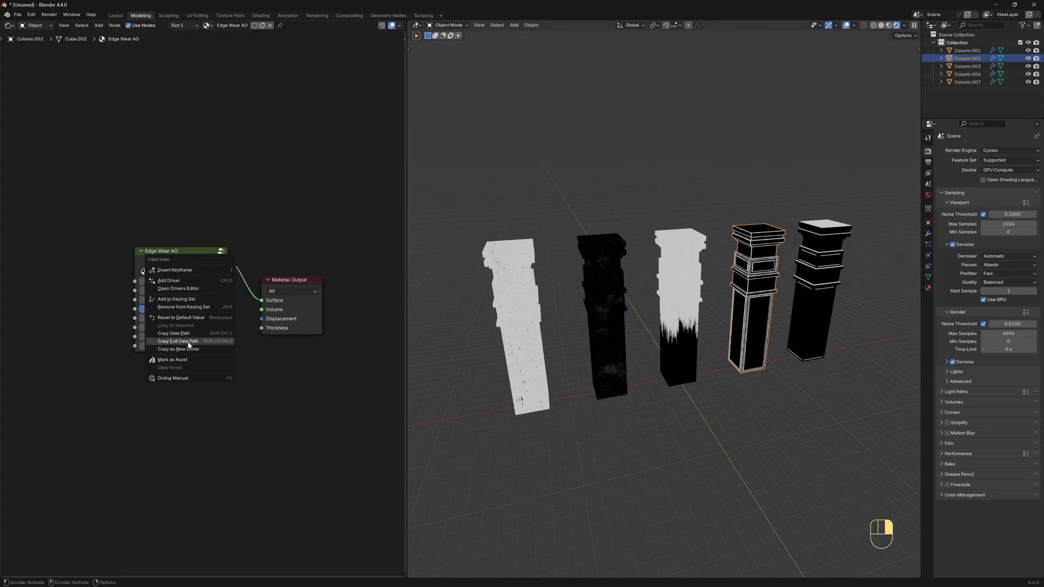
pyautogui.click(182, 361)
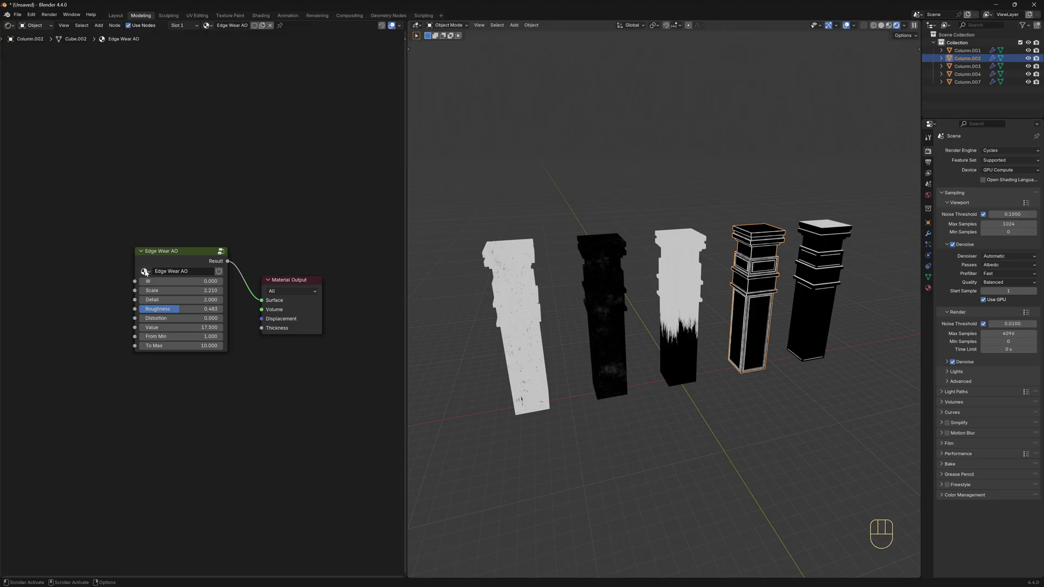
pyautogui.rightClick(146, 272)
pyautogui.click(146, 273)
# Step: Save the column file as Masks.blend in the assets\lib\Masks folder
pyautogui.press('ctrl')
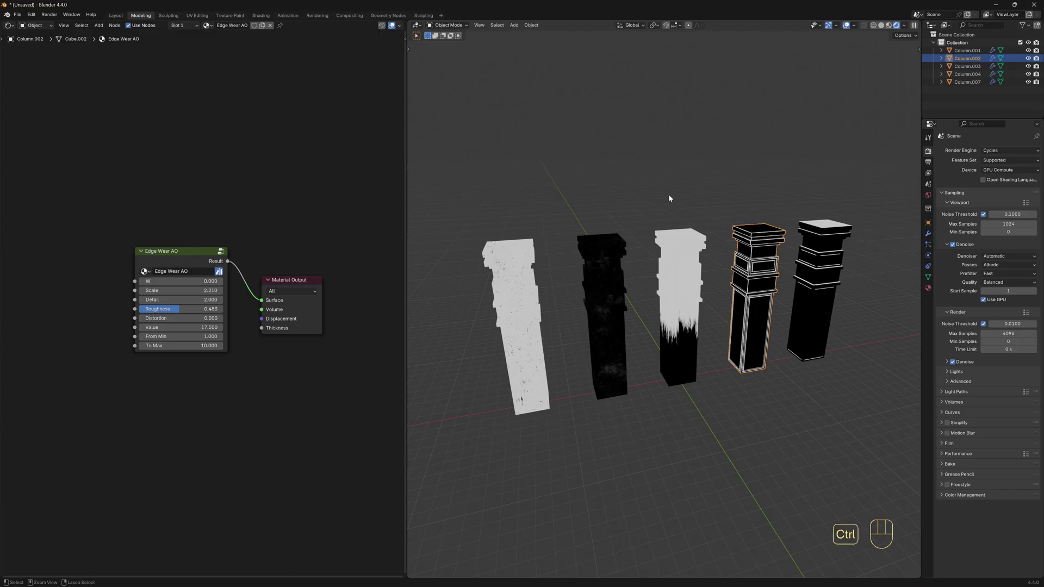
pyautogui.hotkey('ctrl', 's')
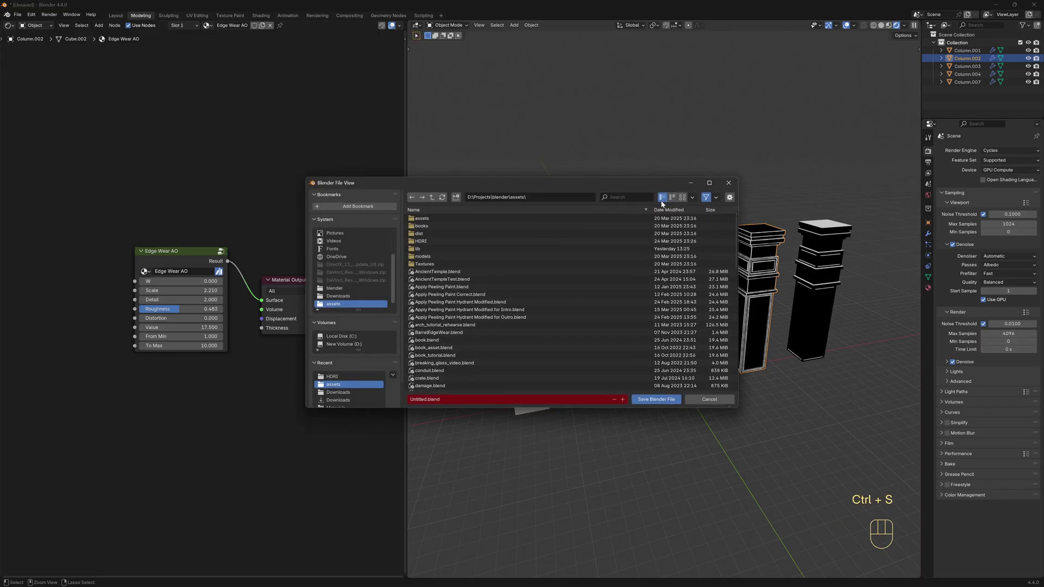
pyautogui.click(424, 248)
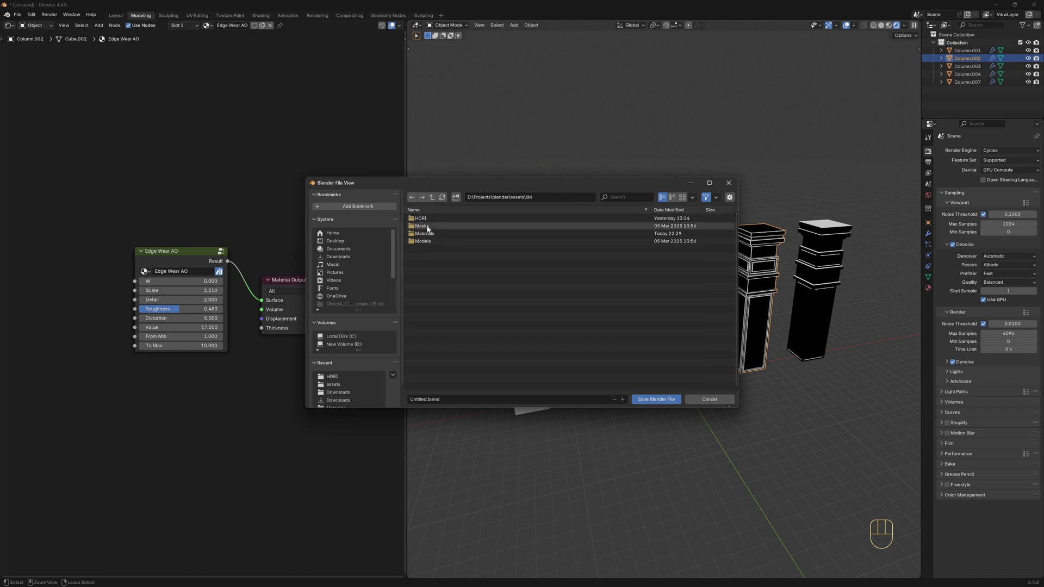
pyautogui.click(426, 226)
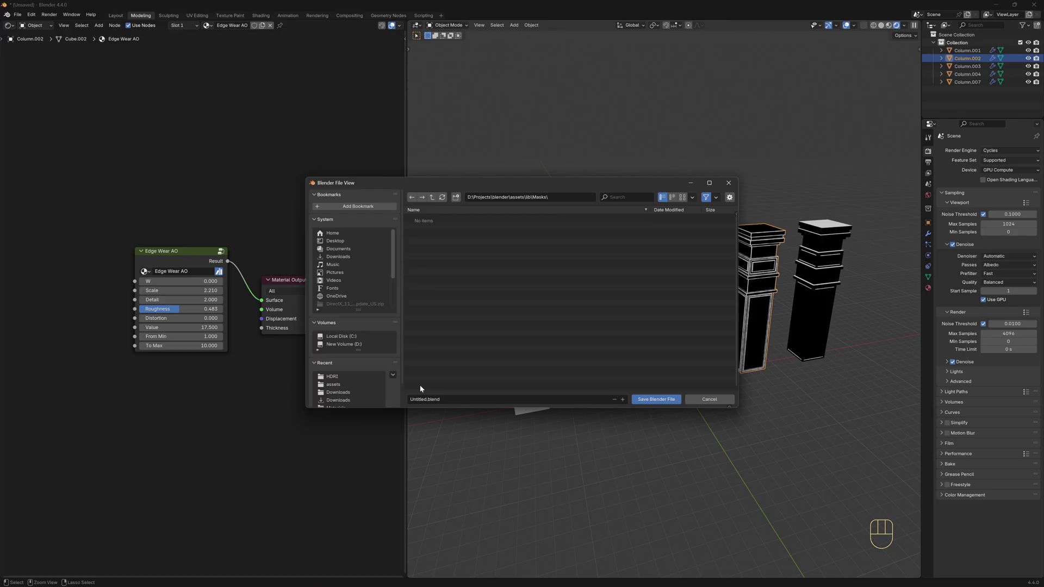
pyautogui.doubleClick(421, 400)
pyautogui.write('Mas')
pyautogui.write('ks')
pyautogui.click(658, 400)
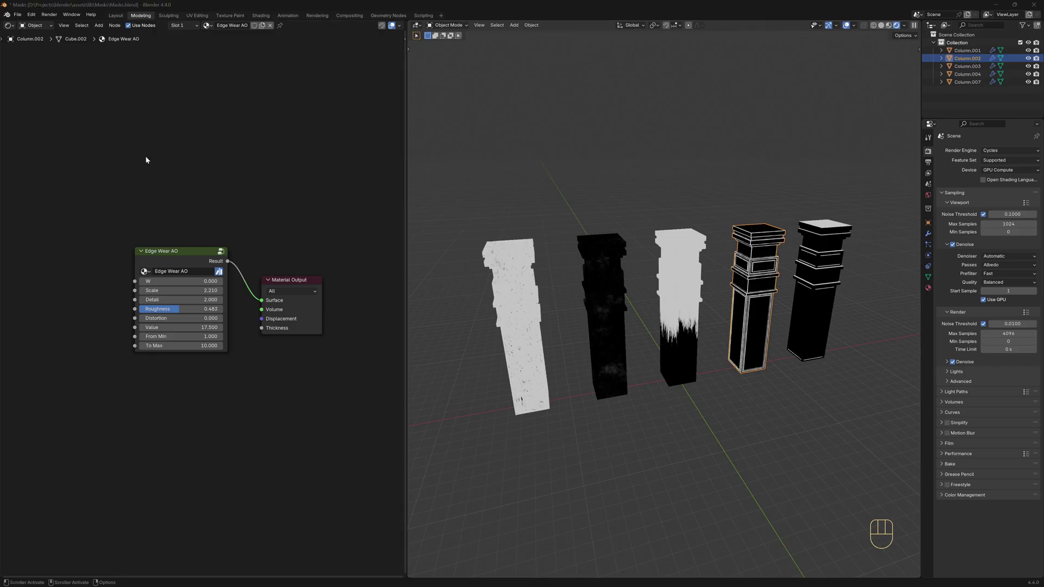
# Step: Open Preferences and point an asset library path at the lib folder
pyautogui.click(31, 14)
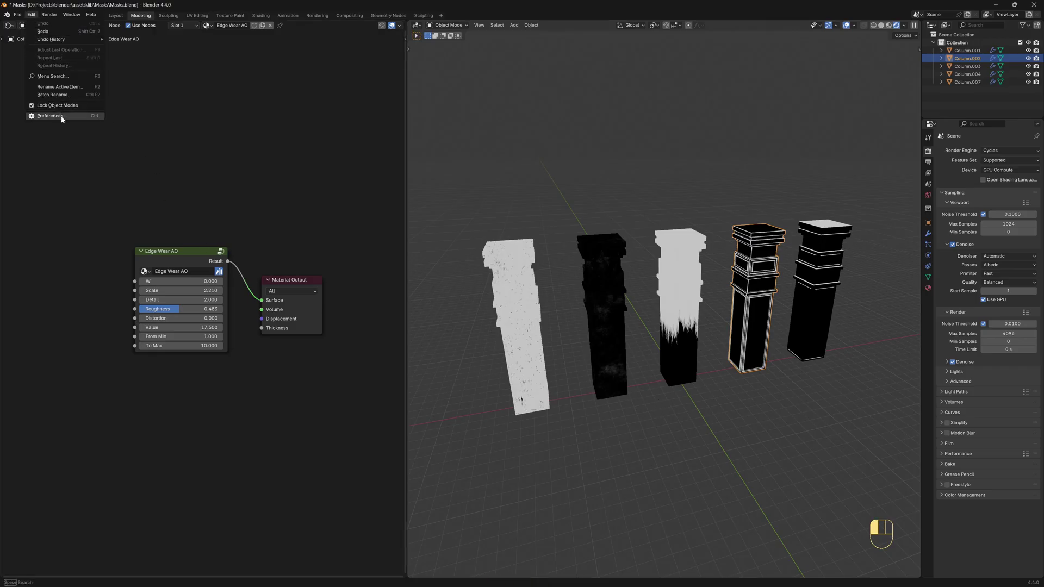
pyautogui.click(40, 113)
pyautogui.moveTo(81, 102); pyautogui.dragTo(341, 271)
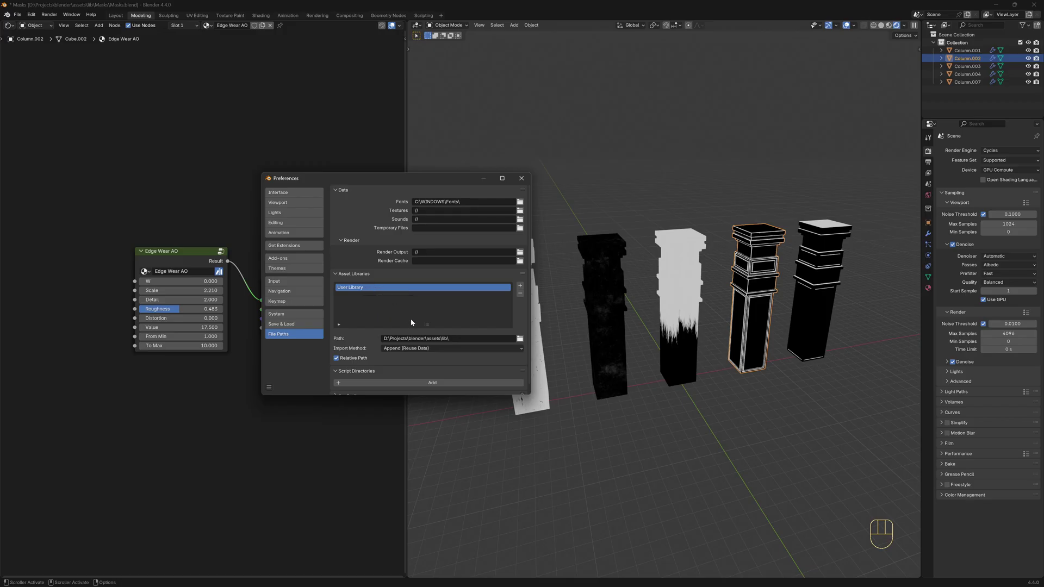
pyautogui.click(518, 339)
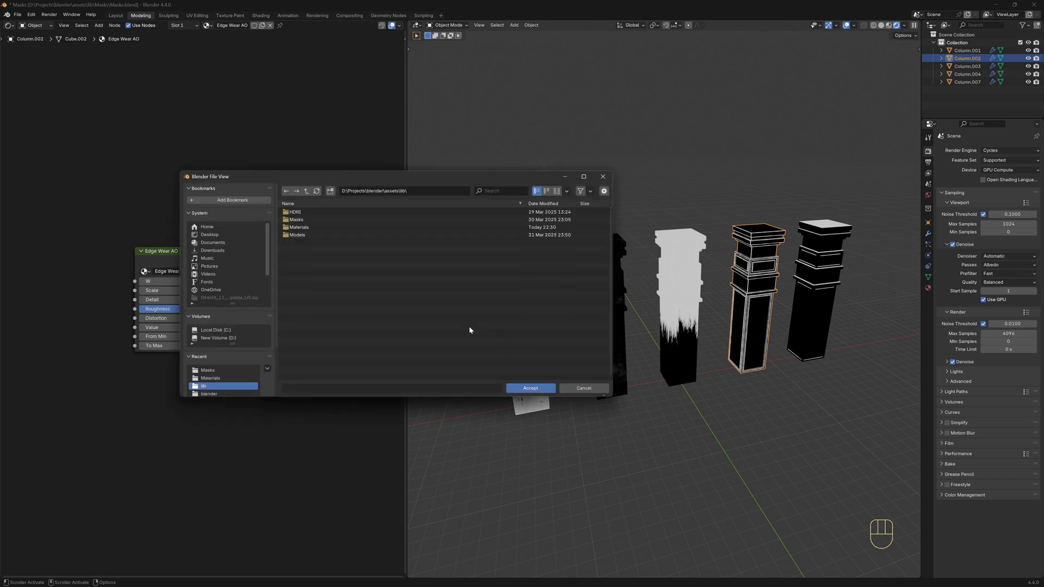
pyautogui.click(530, 388)
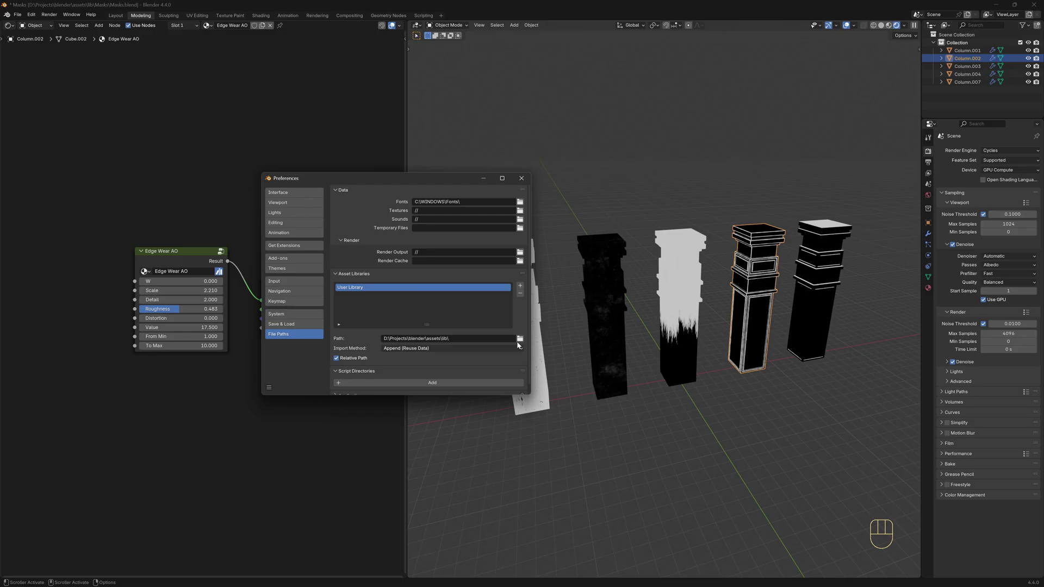
# Step: Add the Materials folder as an asset library
pyautogui.click(520, 286)
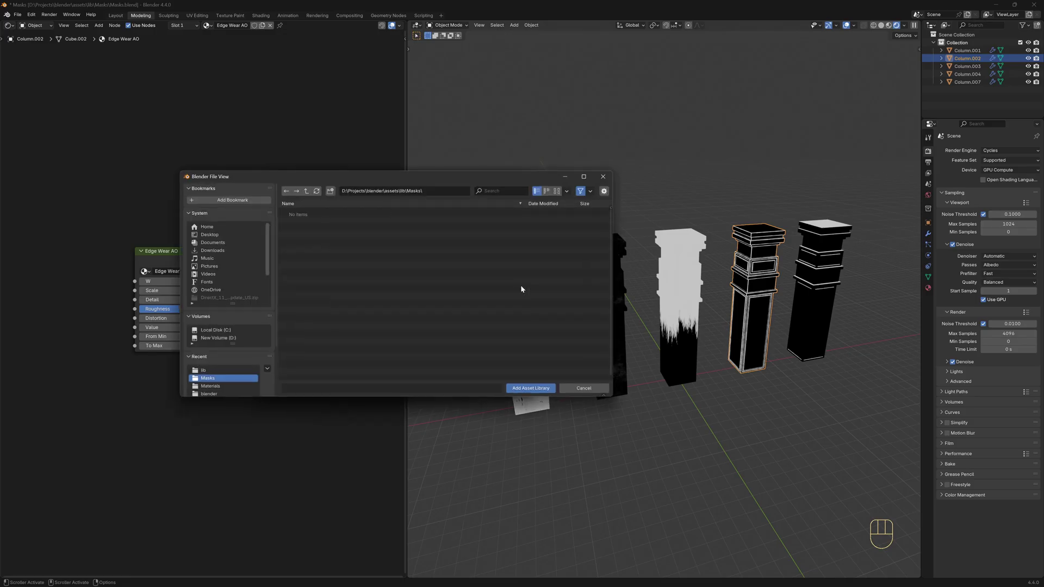
pyautogui.click(306, 190)
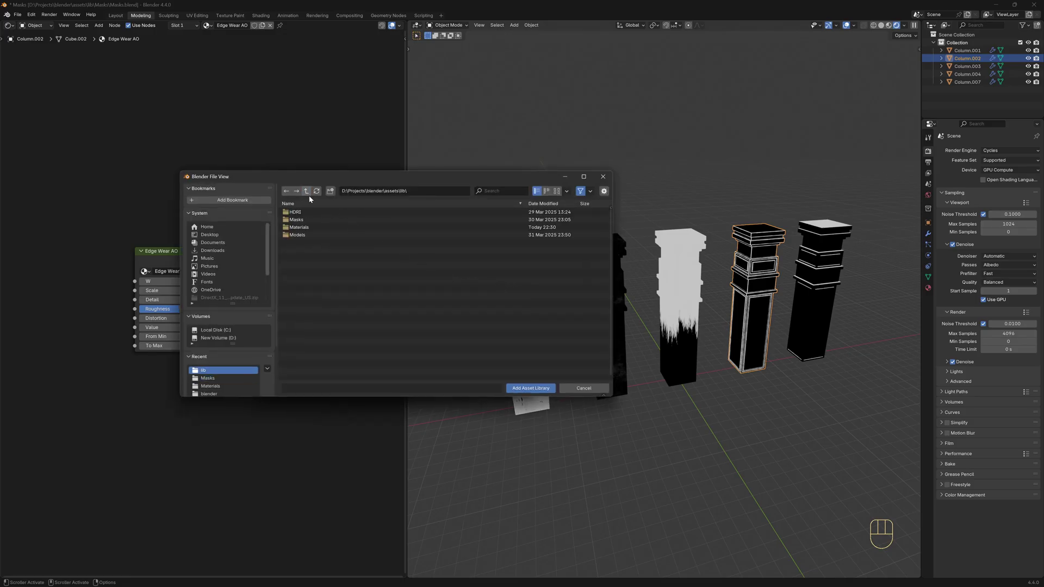
pyautogui.doubleClick(315, 234)
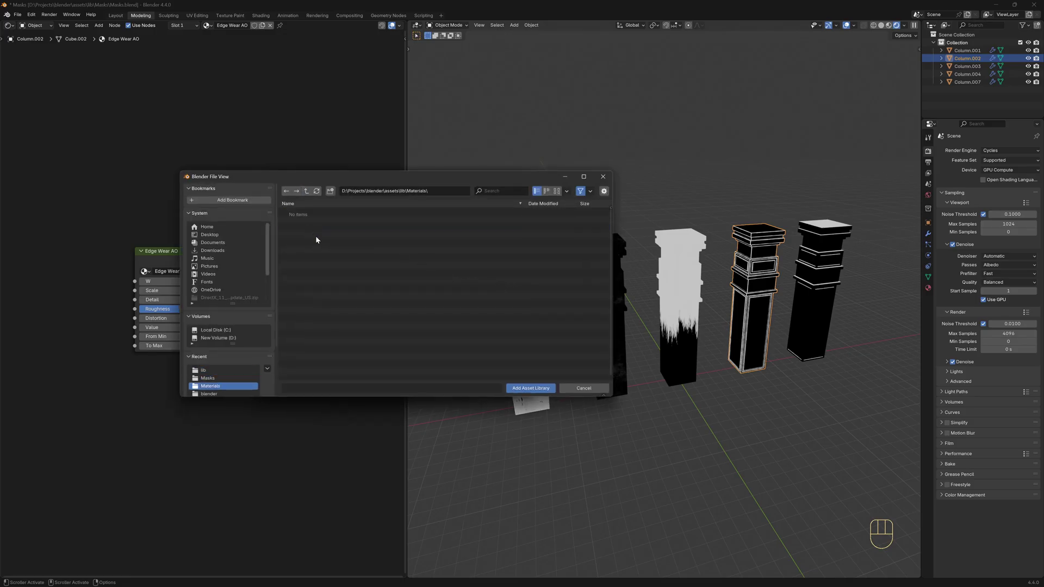
pyautogui.click(530, 387)
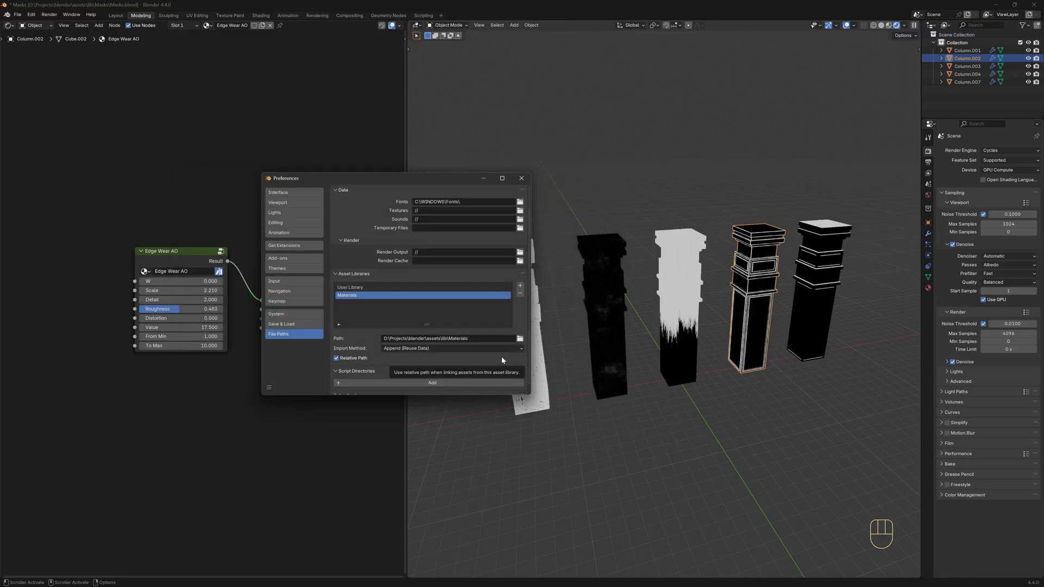
# Step: Add the Masks and Models folders as asset libraries
pyautogui.click(520, 286)
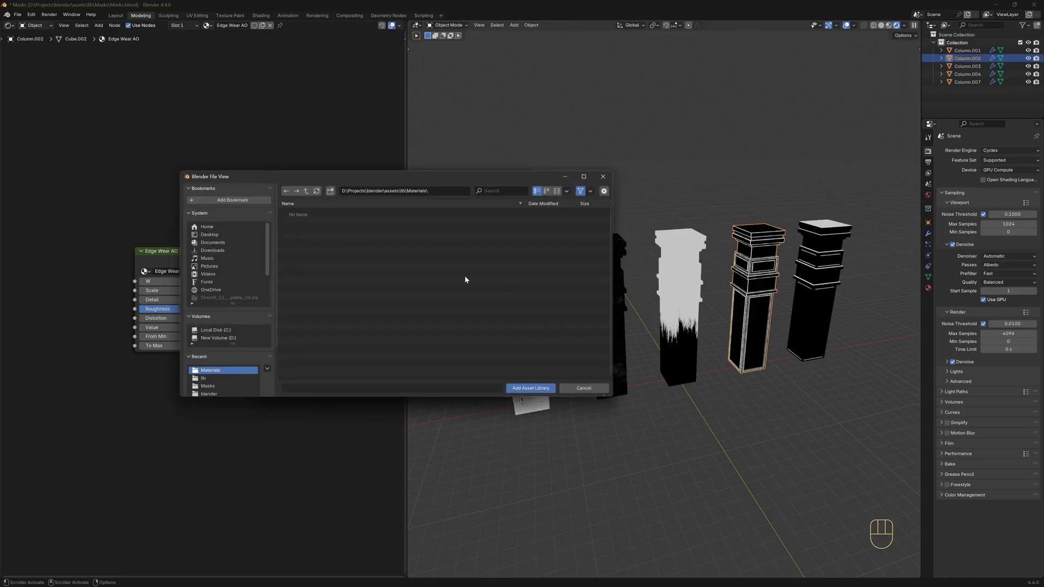
pyautogui.click(308, 192)
pyautogui.doubleClick(315, 221)
pyautogui.click(526, 386)
pyautogui.click(517, 307)
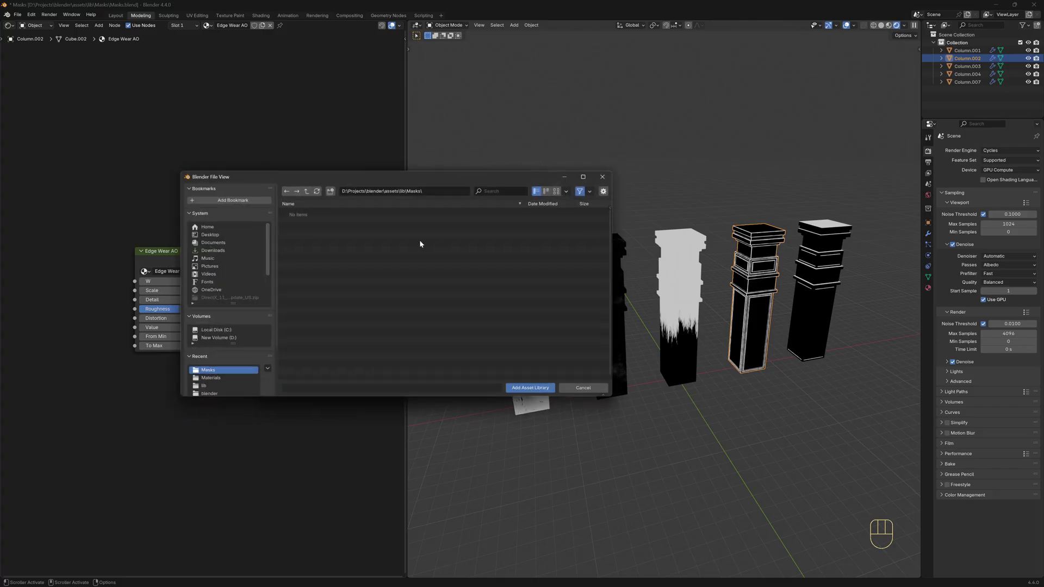
pyautogui.click(307, 191)
pyautogui.doubleClick(297, 234)
pyautogui.click(531, 387)
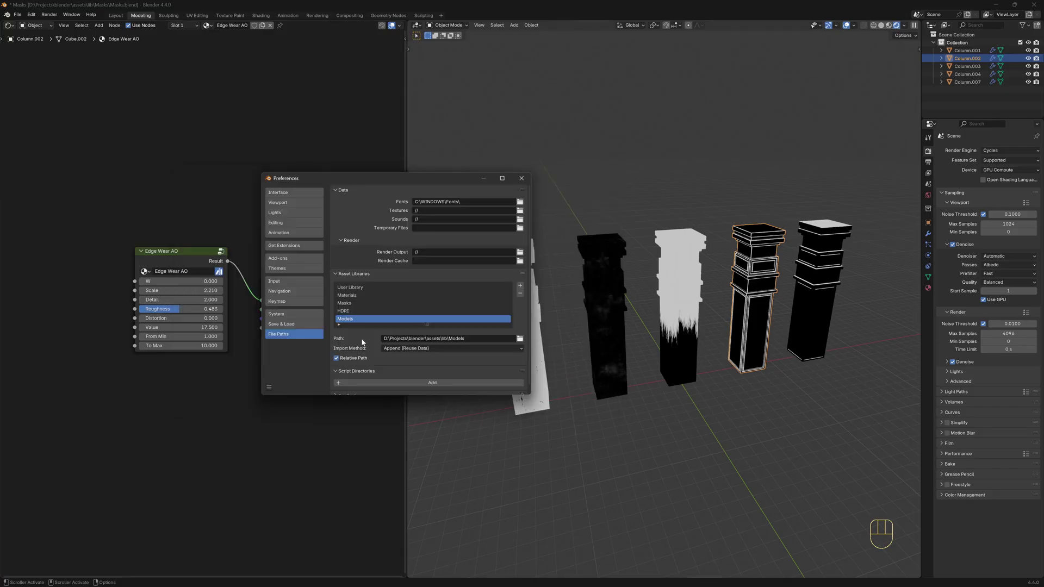
# Step: Save preferences with Auto-Save toggled off then back on, and close Preferences
pyautogui.click(270, 388)
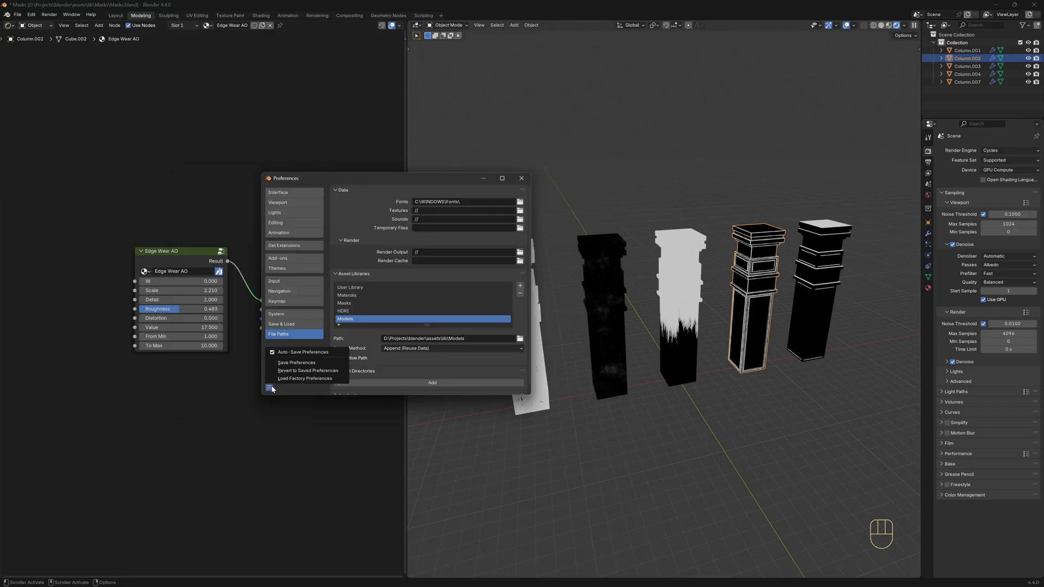
pyautogui.click(301, 353)
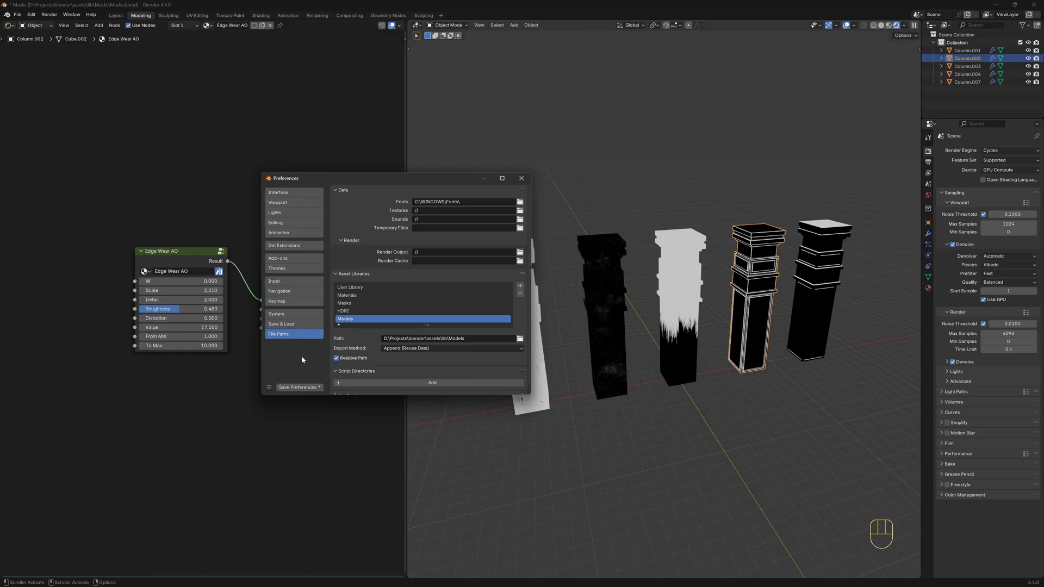
pyautogui.click(304, 388)
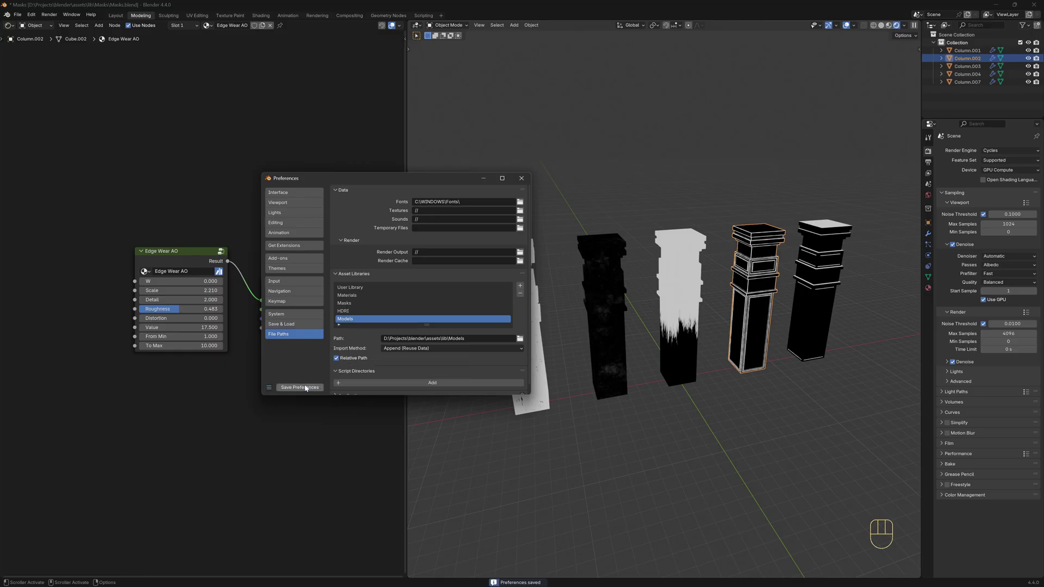
pyautogui.click(269, 388)
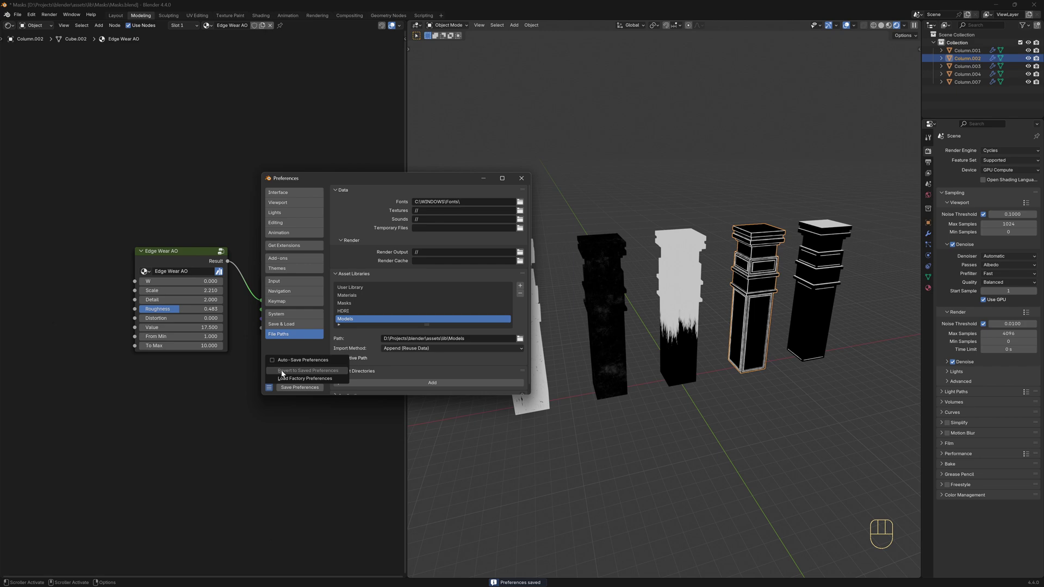
pyautogui.click(309, 359)
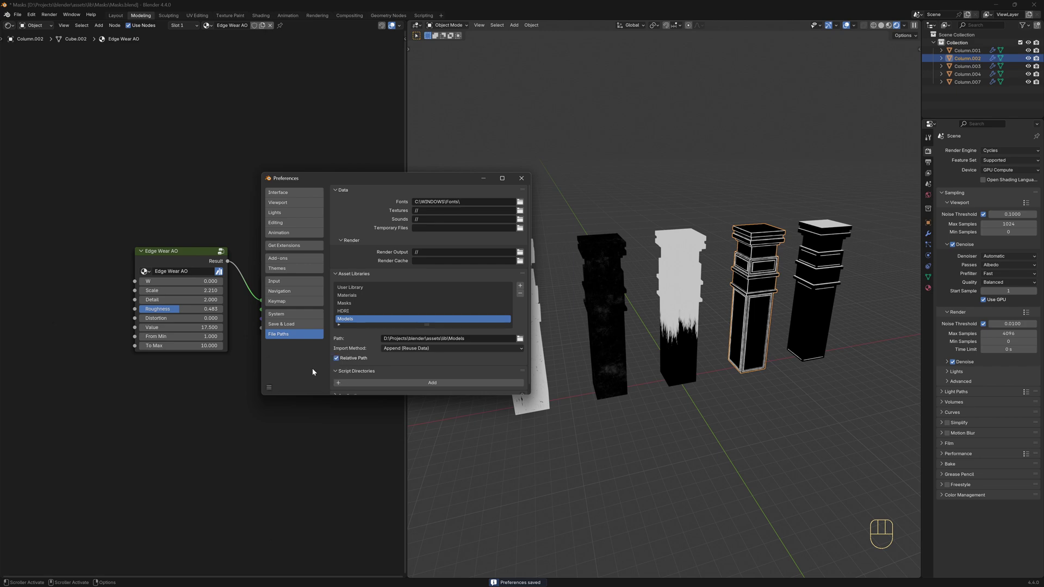
pyautogui.click(521, 178)
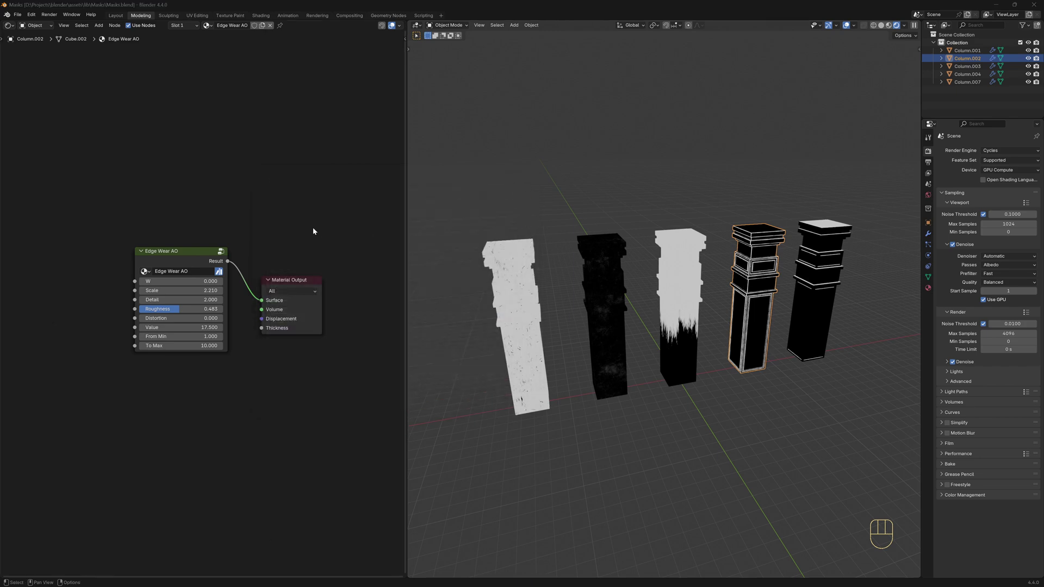
# Step: Switch the node editor area to the Asset Browser with Shift+F1
pyautogui.click(10, 24)
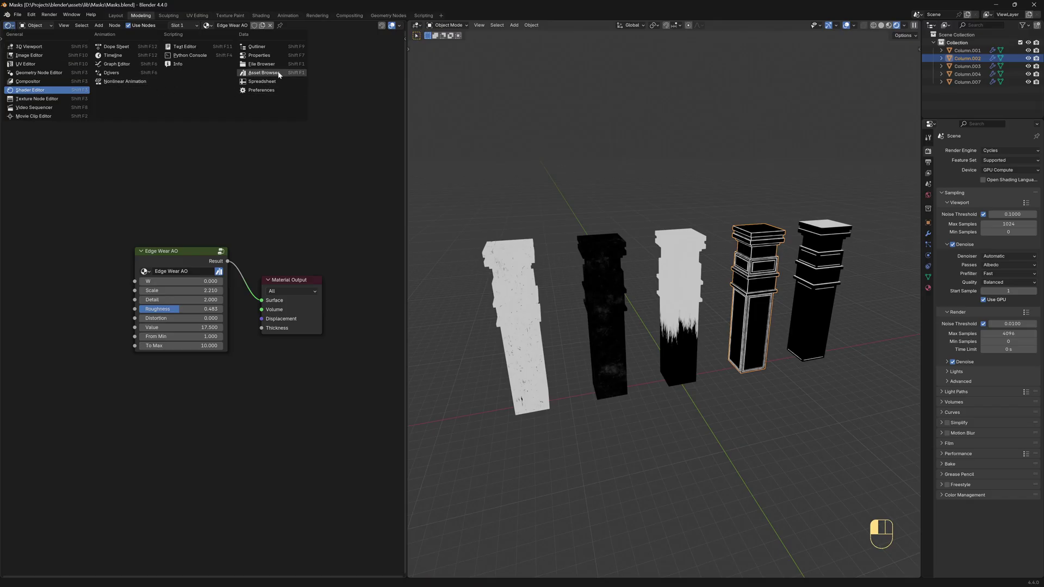
pyautogui.press('shift')
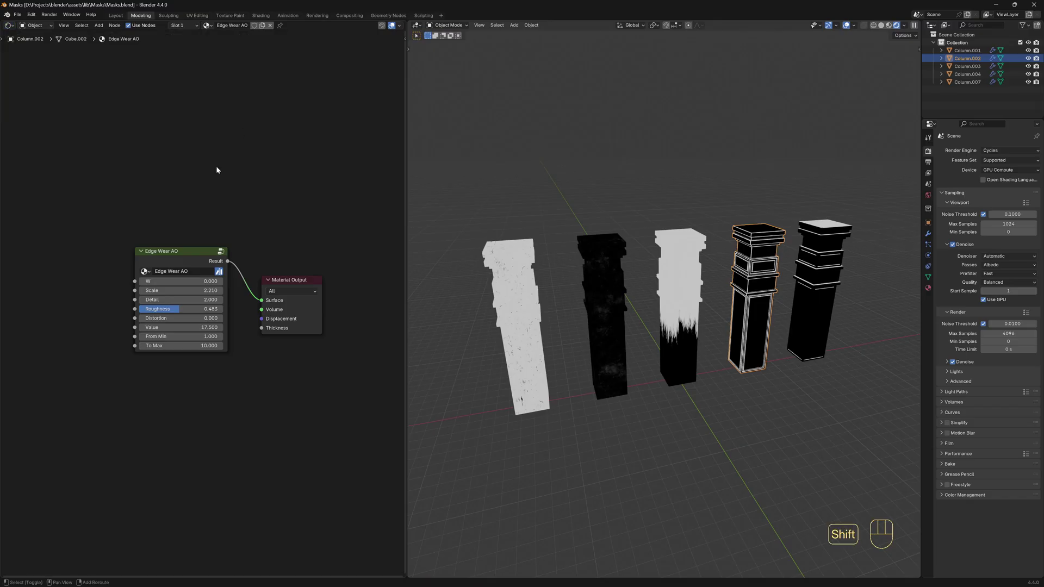
pyautogui.hotkey('shift', 'F1')
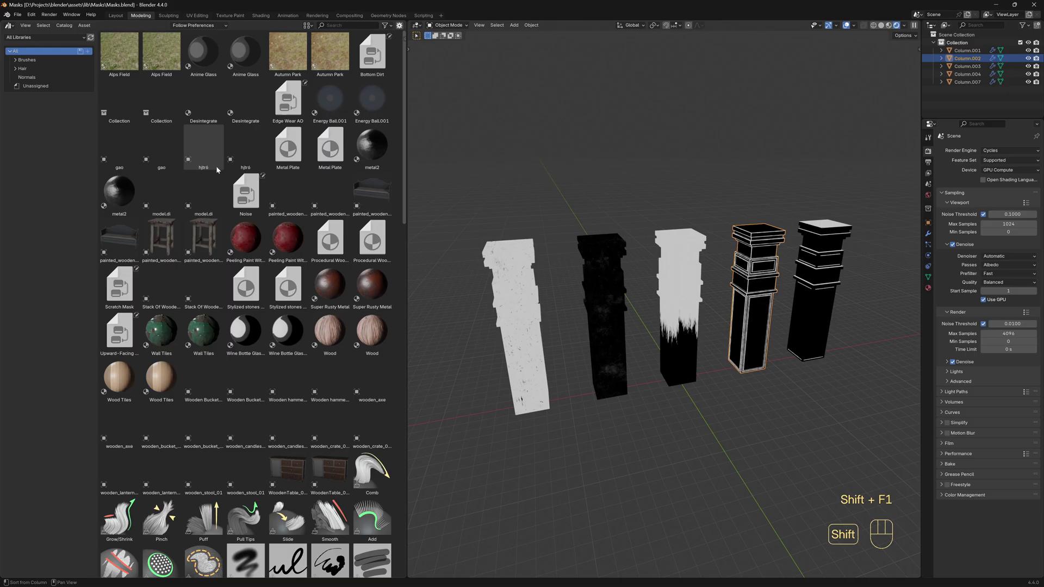
pyautogui.hotkey('shift', 'F1')
pyautogui.hotkey('shift', 'F1')
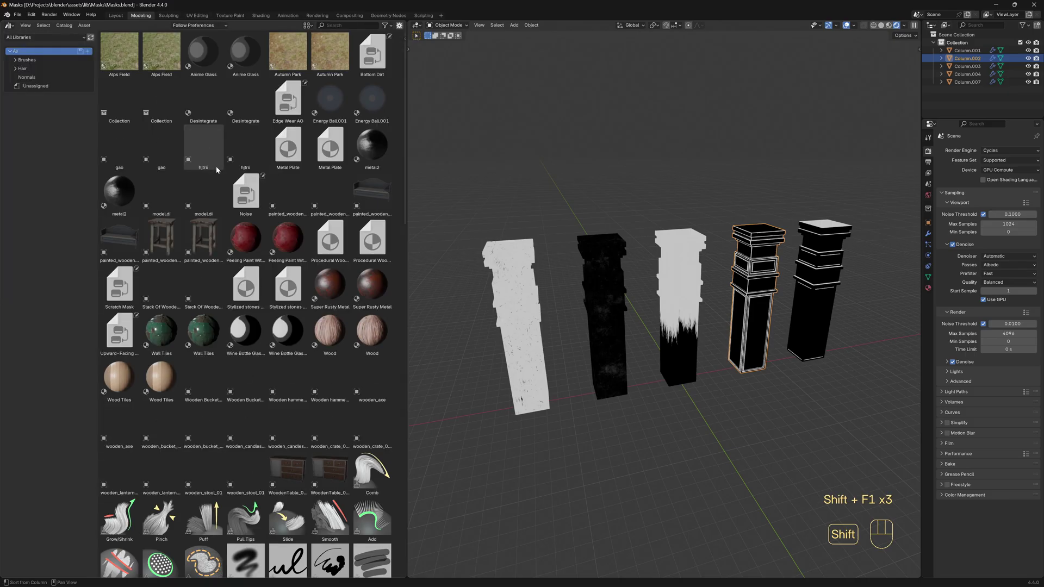
# Step: Filter the asset browser to the Materials library, then to the Masks library
pyautogui.click(54, 37)
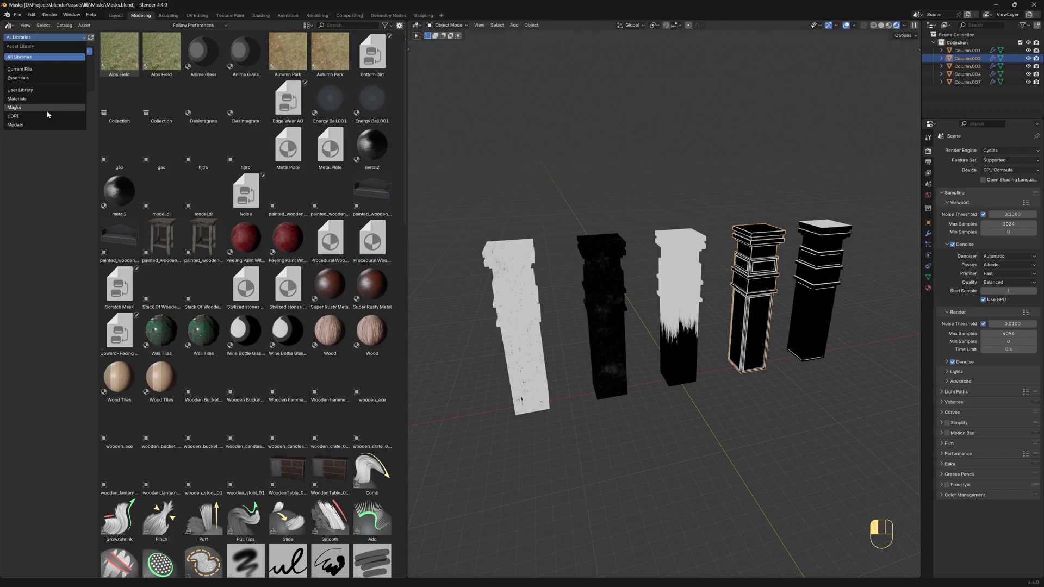
pyautogui.click(42, 98)
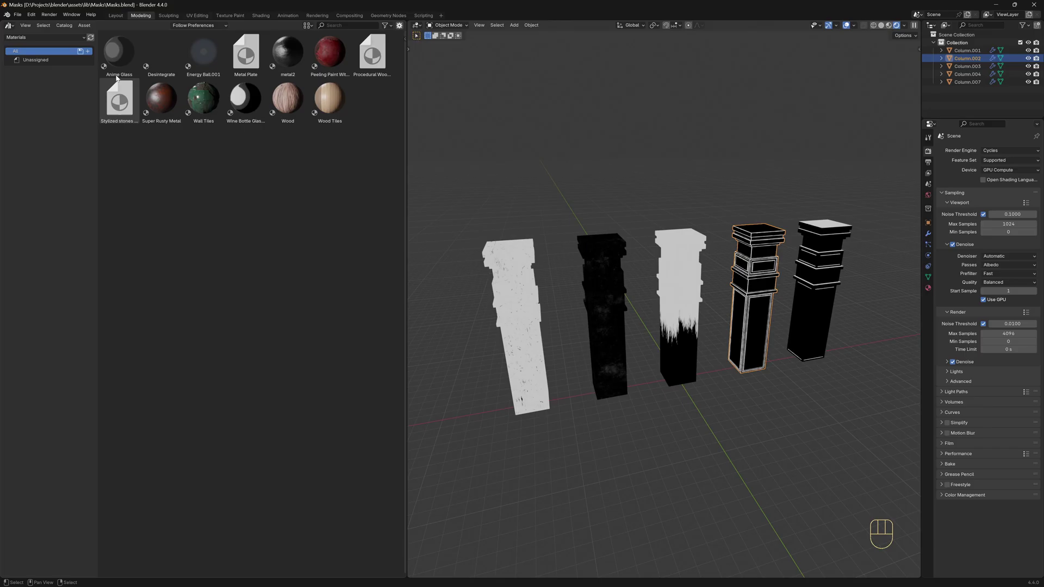
pyautogui.click(38, 37)
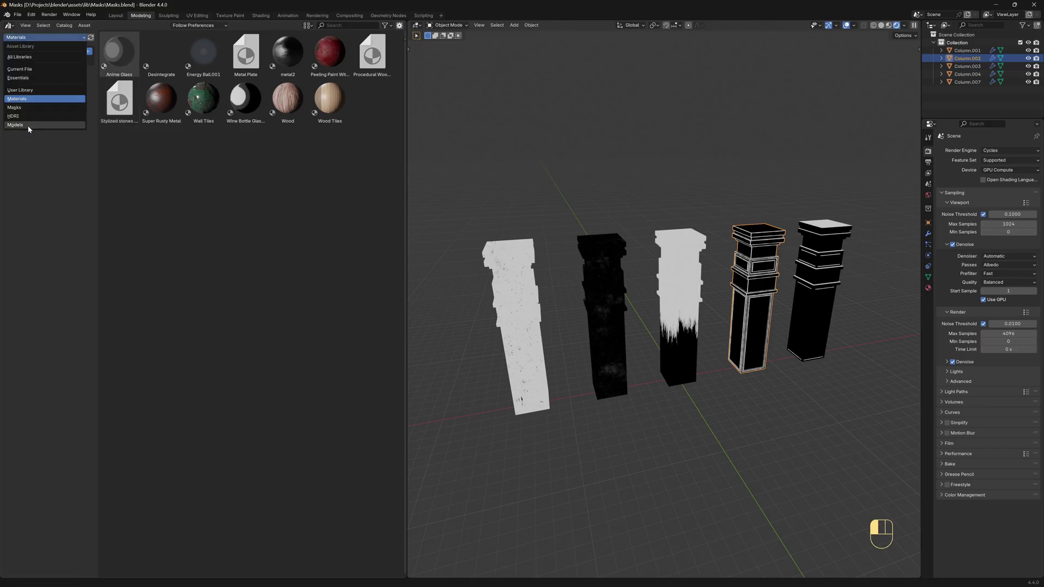
pyautogui.click(26, 107)
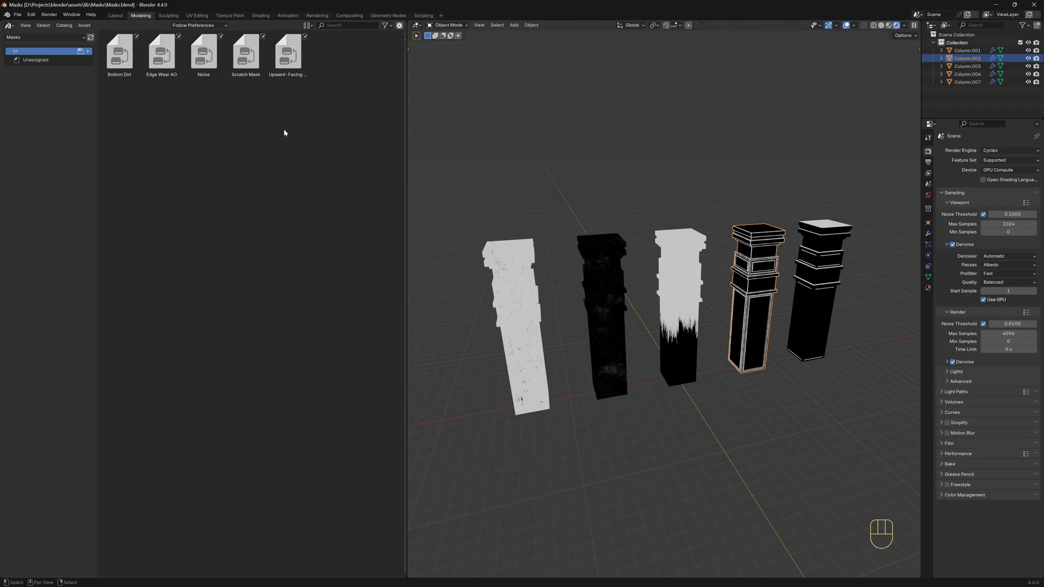
# Step: Set Edge Wear.png as the Edge Wear AO asset's preview image via the sidebar
pyautogui.press('n')
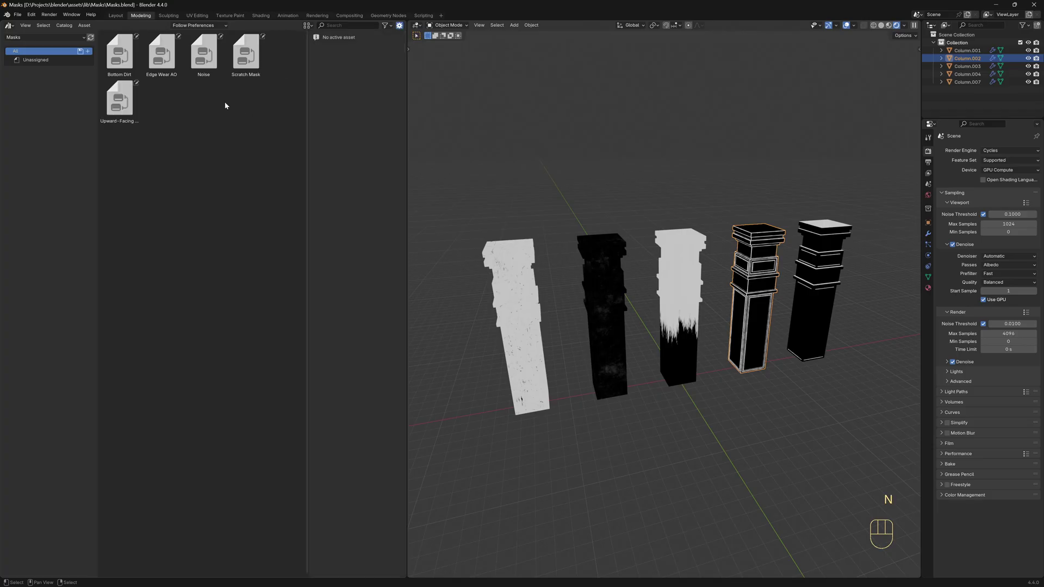
pyautogui.click(162, 55)
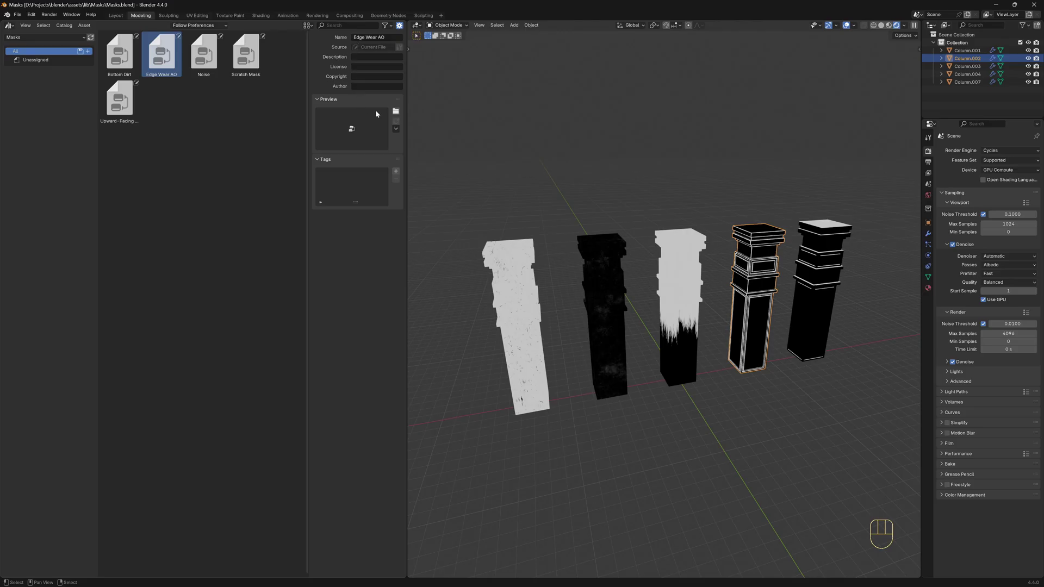
pyautogui.click(396, 110)
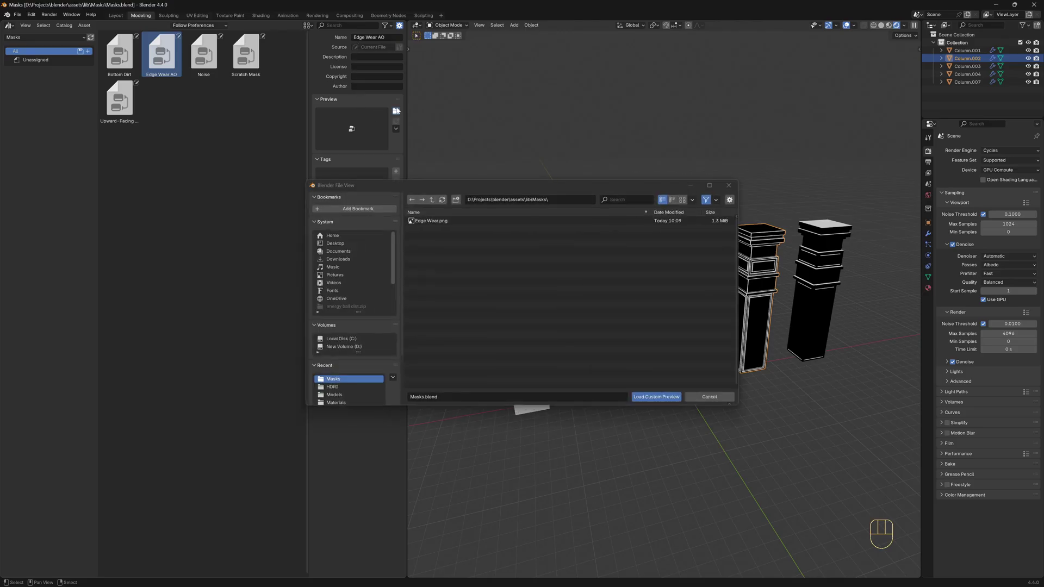
pyautogui.doubleClick(432, 223)
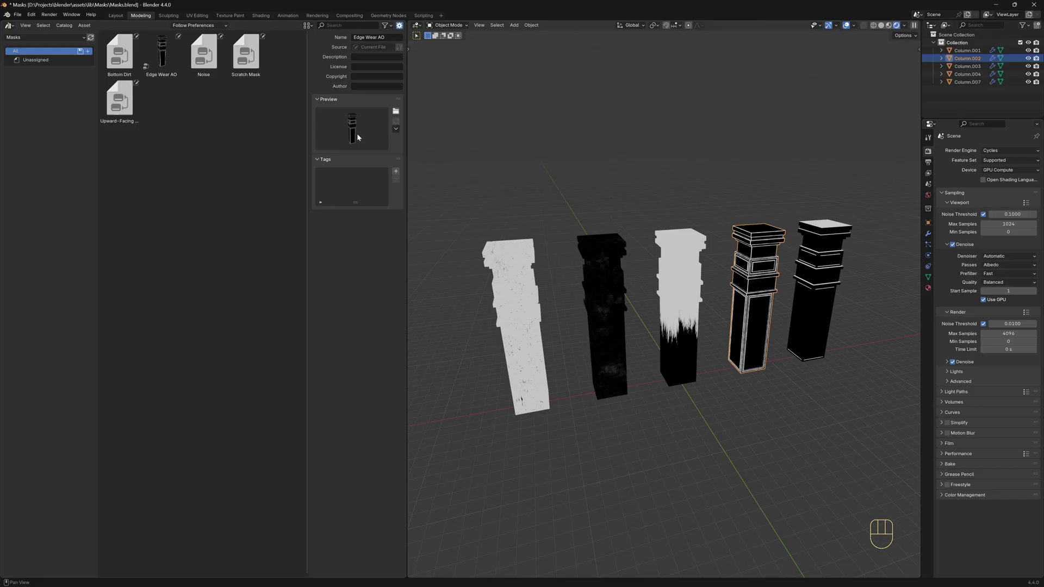
# Step: Add a 'test' tag to Edge Wear AO, search for it, then clear the search
pyautogui.click(395, 170)
pyautogui.doubleClick(353, 176)
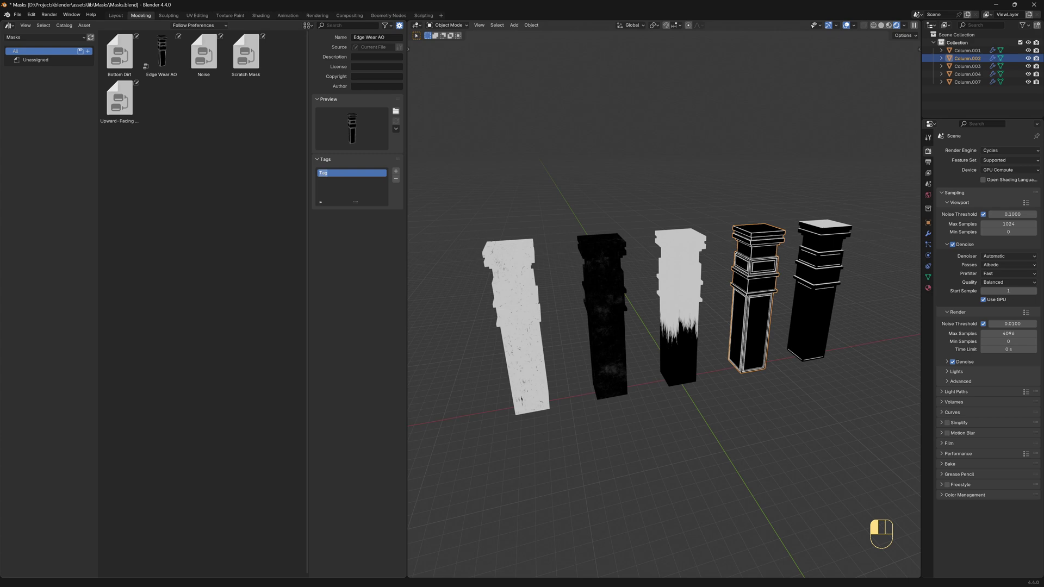
pyautogui.write('test')
pyautogui.click(351, 25)
pyautogui.write('test')
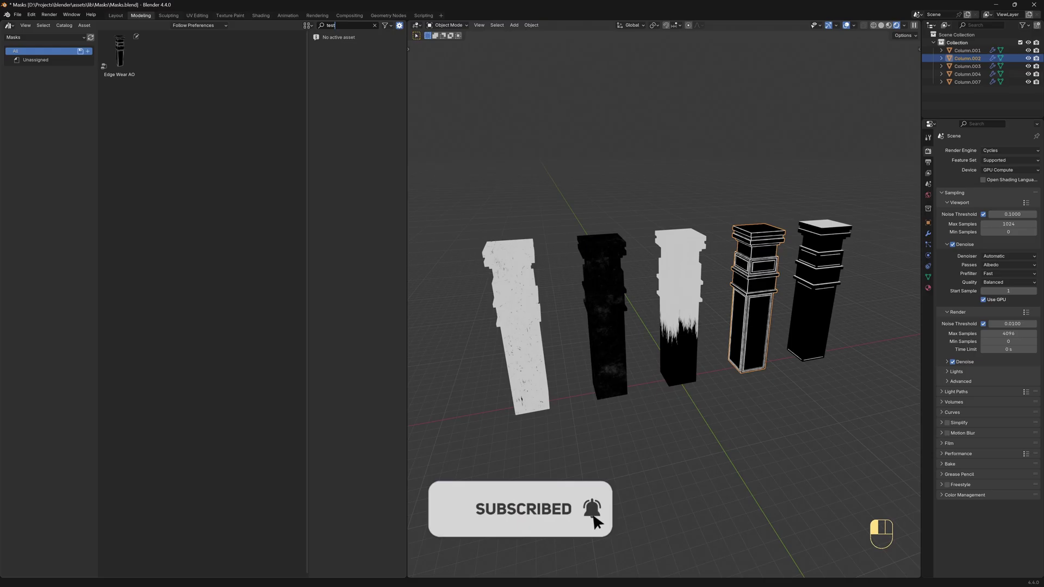
pyautogui.click(374, 25)
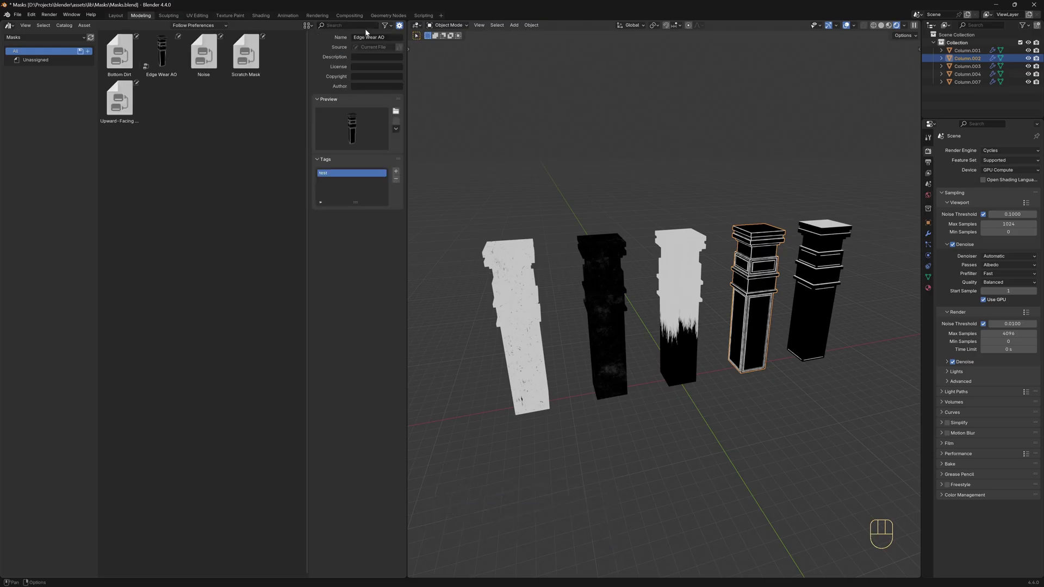
# Step: Save the mask library and add a new asset catalog named Scratches
pyautogui.hotkey('ctrl', 's')
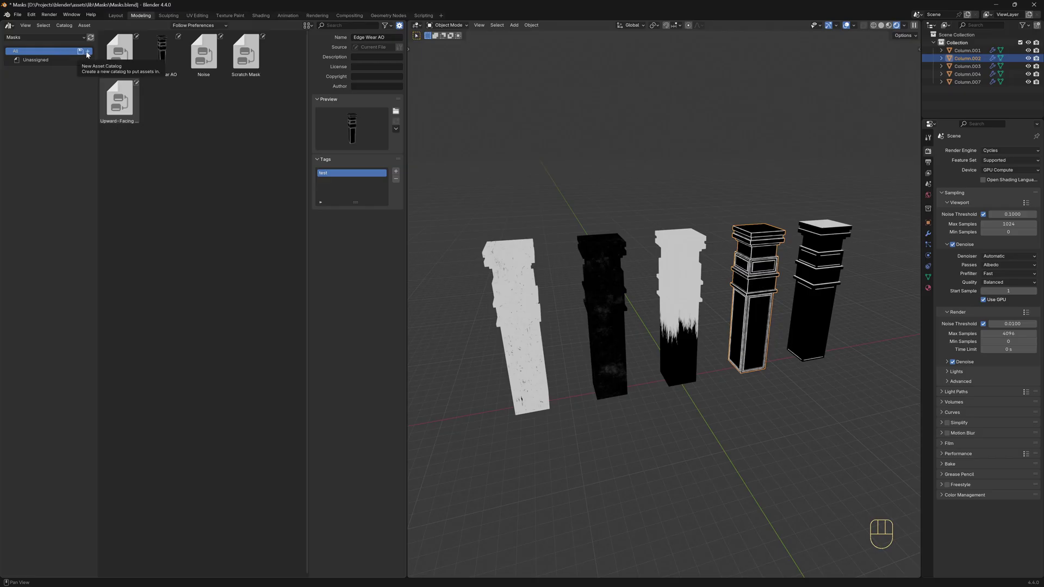
pyautogui.click(87, 51)
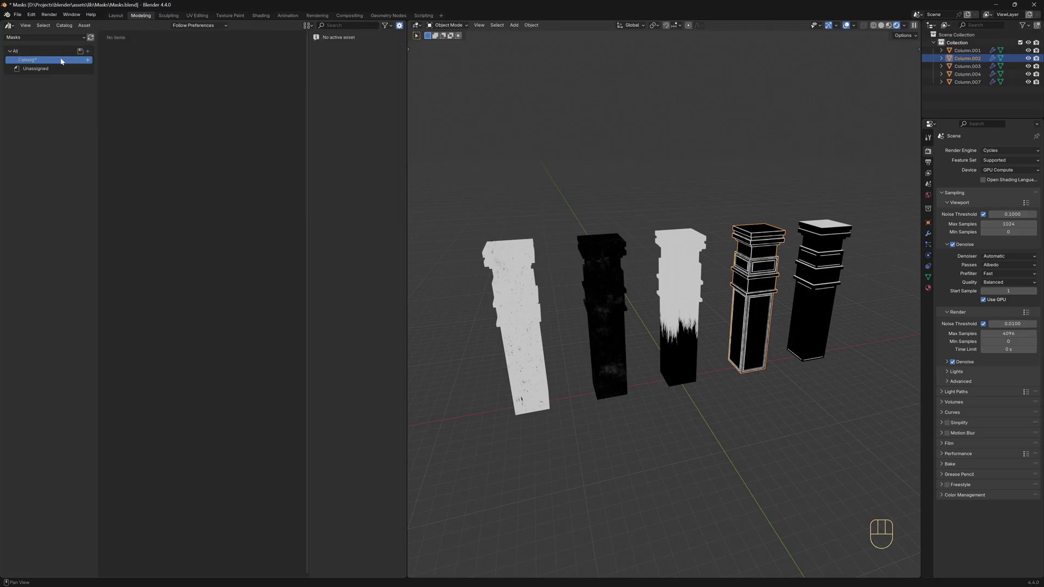
pyautogui.doubleClick(34, 61)
pyautogui.write('Scra')
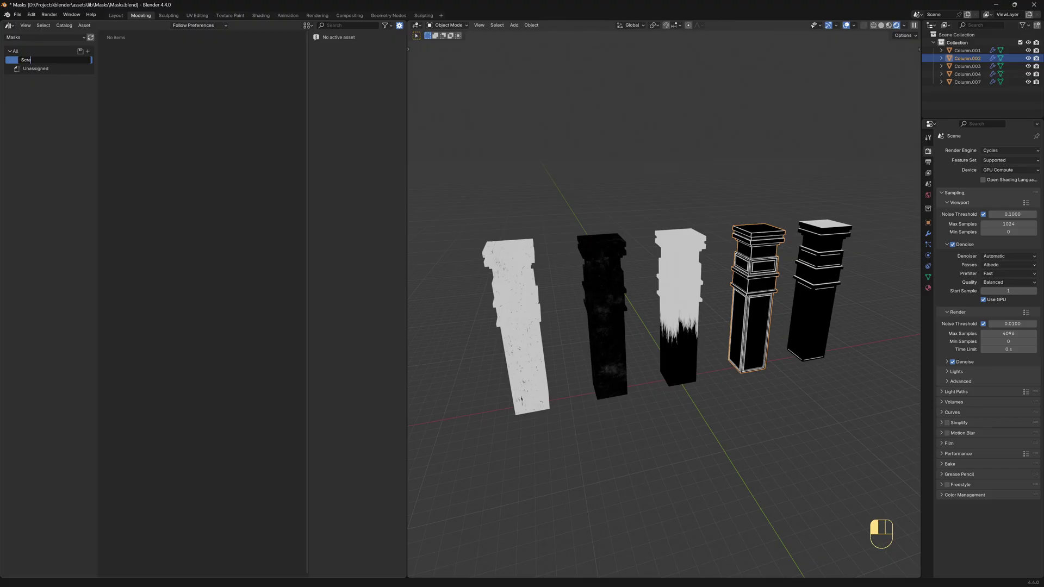
pyautogui.write('tches')
pyautogui.click(120, 76)
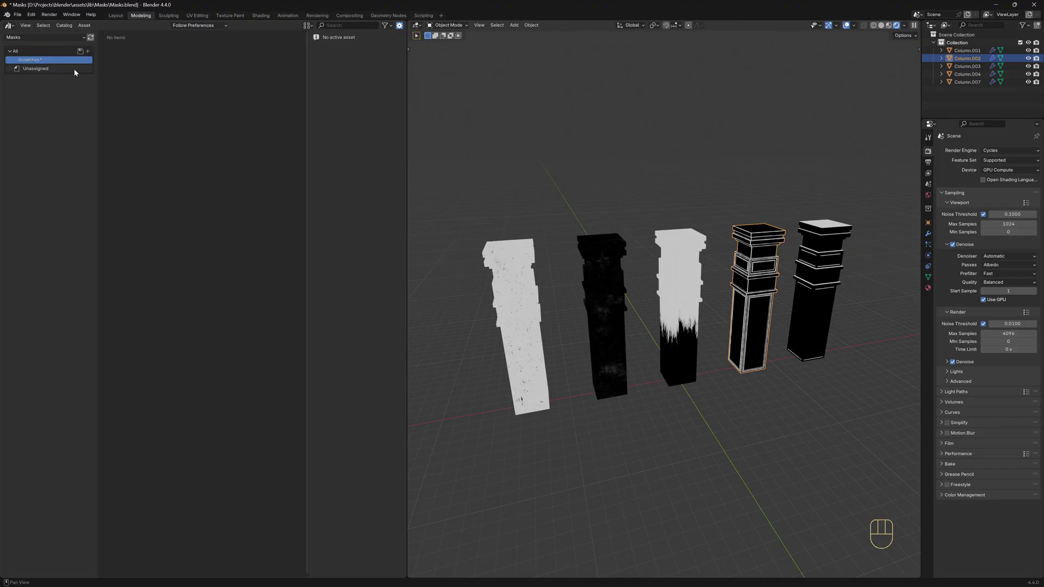
# Step: Move Scratch Mask from Unassigned into the Scratches catalog
pyautogui.click(53, 69)
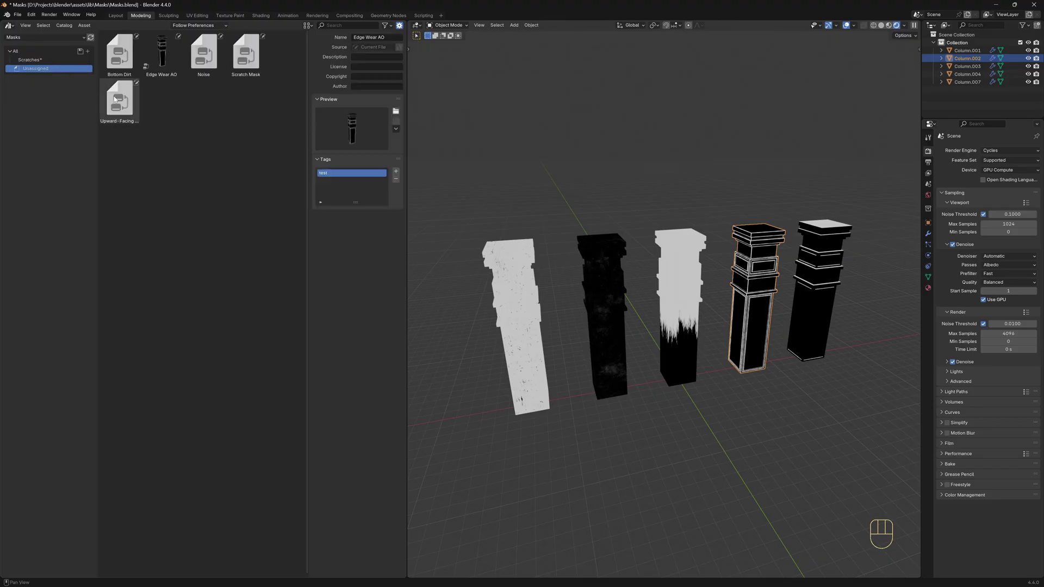
pyautogui.click(250, 67)
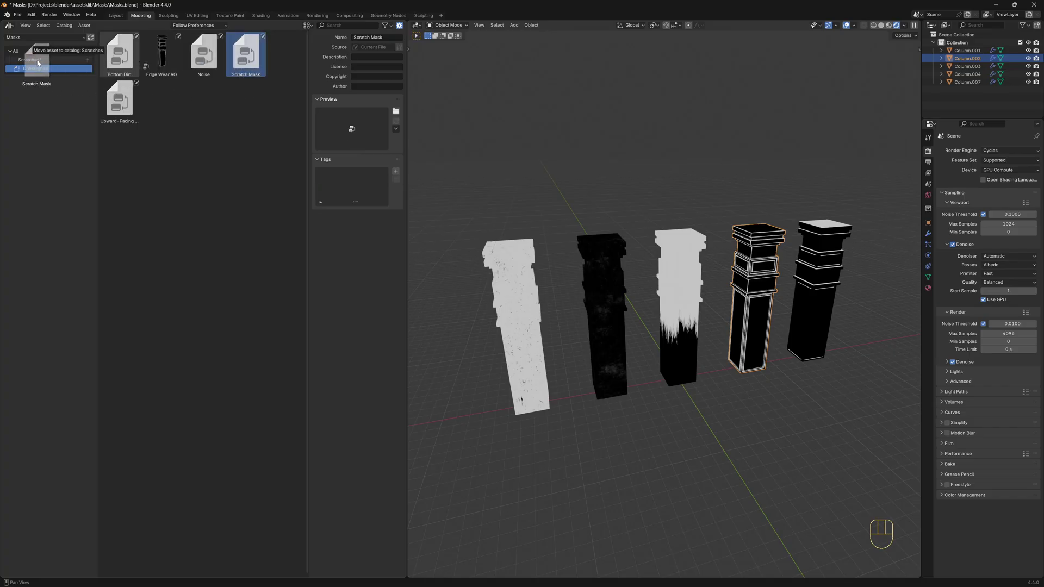
pyautogui.moveTo(250, 67); pyautogui.dragTo(45, 64)
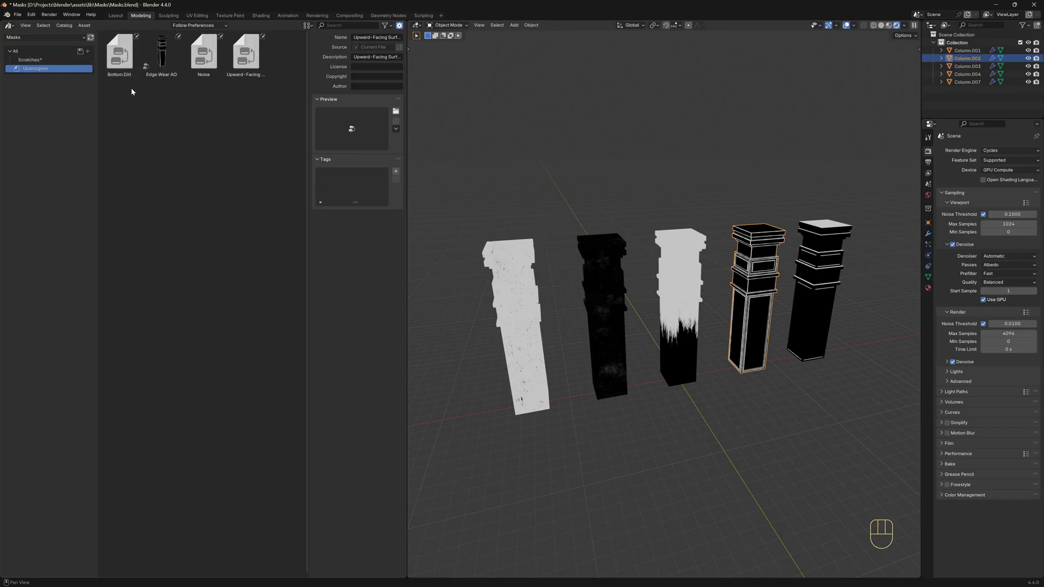
pyautogui.click(34, 61)
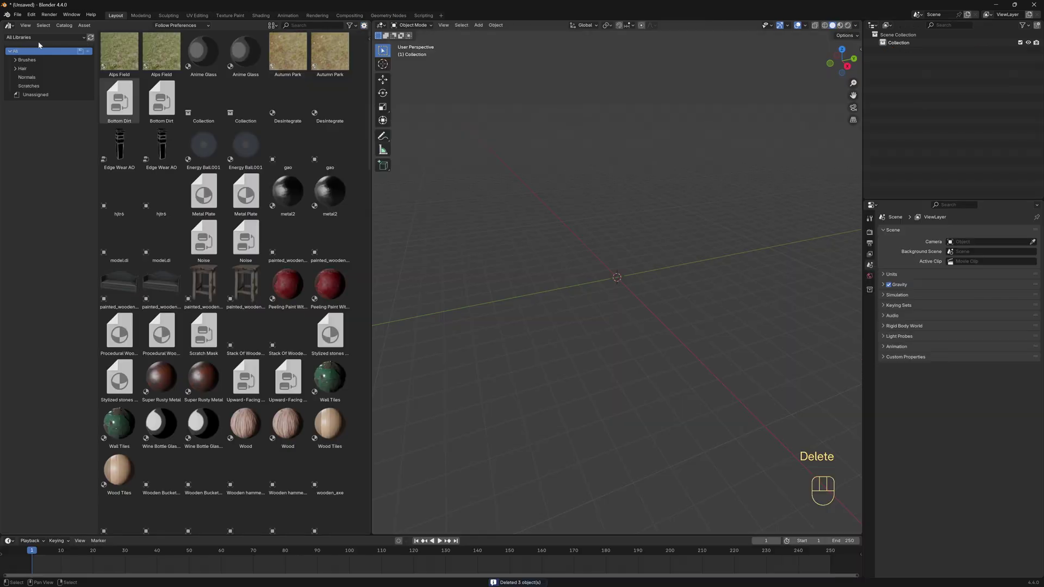
# Step: Place the painted wooden sofa from the Models library at the scene centre
pyautogui.click(46, 37)
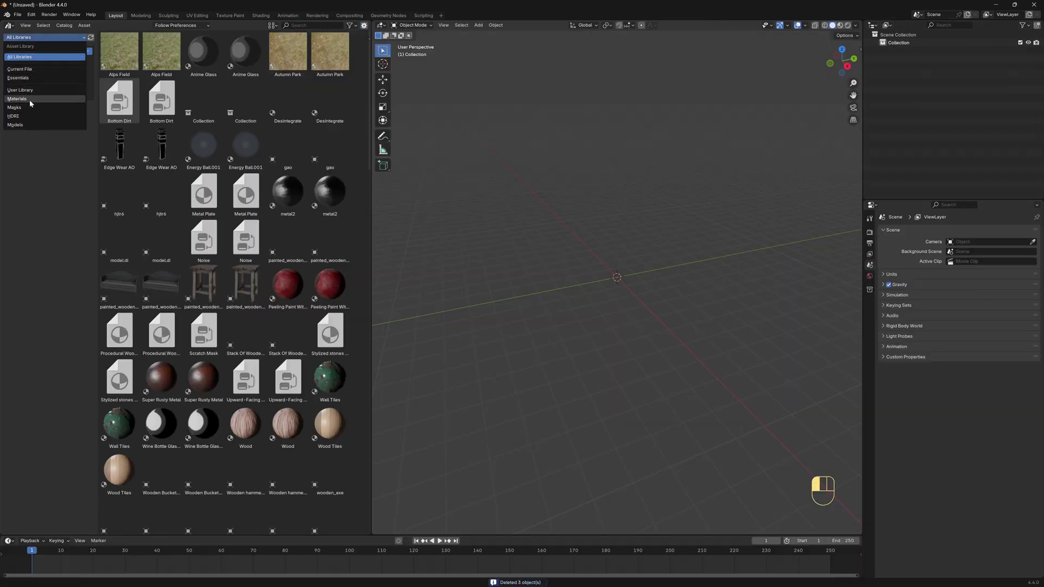
pyautogui.click(30, 124)
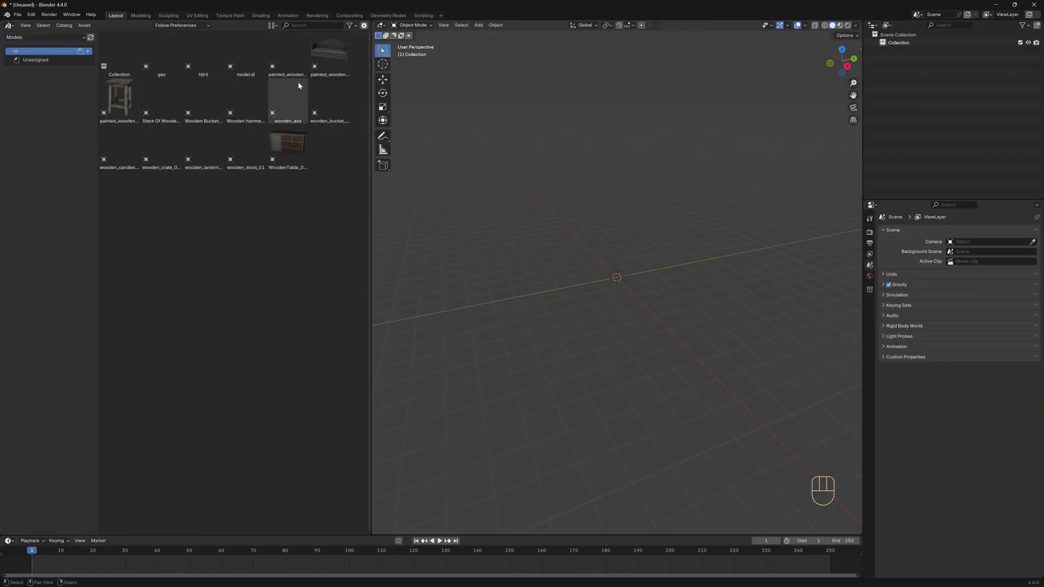
pyautogui.moveTo(330, 53); pyautogui.dragTo(626, 282)
pyautogui.moveTo(633, 291)
pyautogui.mouseDown(button='middle')
pyautogui.moveTo(678, 282)
pyautogui.moveTo(755, 215)
pyautogui.moveTo(723, 229)
pyautogui.moveTo(704, 288)
pyautogui.mouseUp(button='middle')
pyautogui.scroll(3, 678, 282)
# Step: Set the world to the Autumn Park HDRI, replacing Alps Field
pyautogui.click(47, 41)
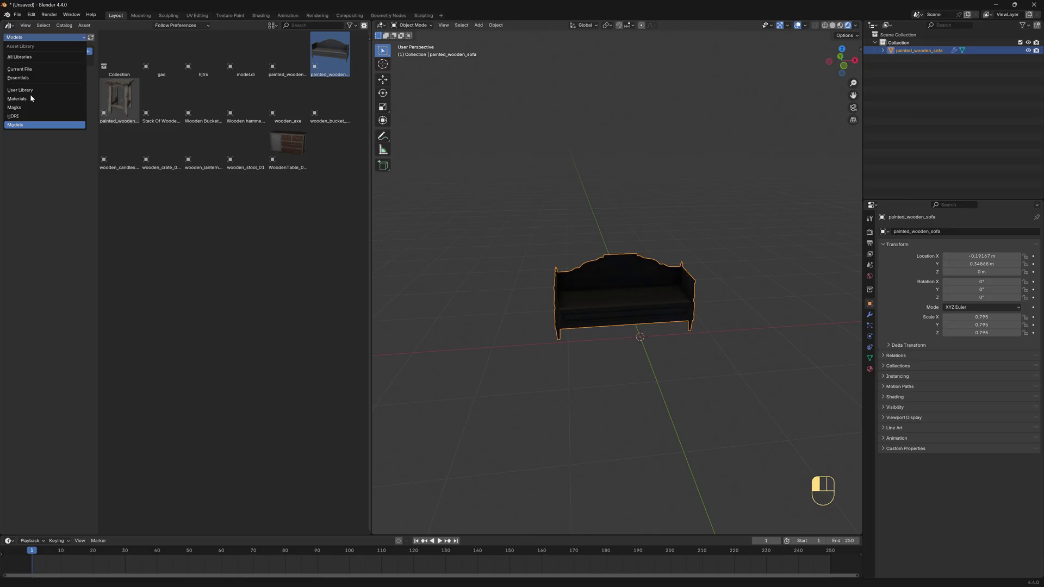
pyautogui.click(30, 94)
pyautogui.moveTo(130, 69); pyautogui.dragTo(455, 183)
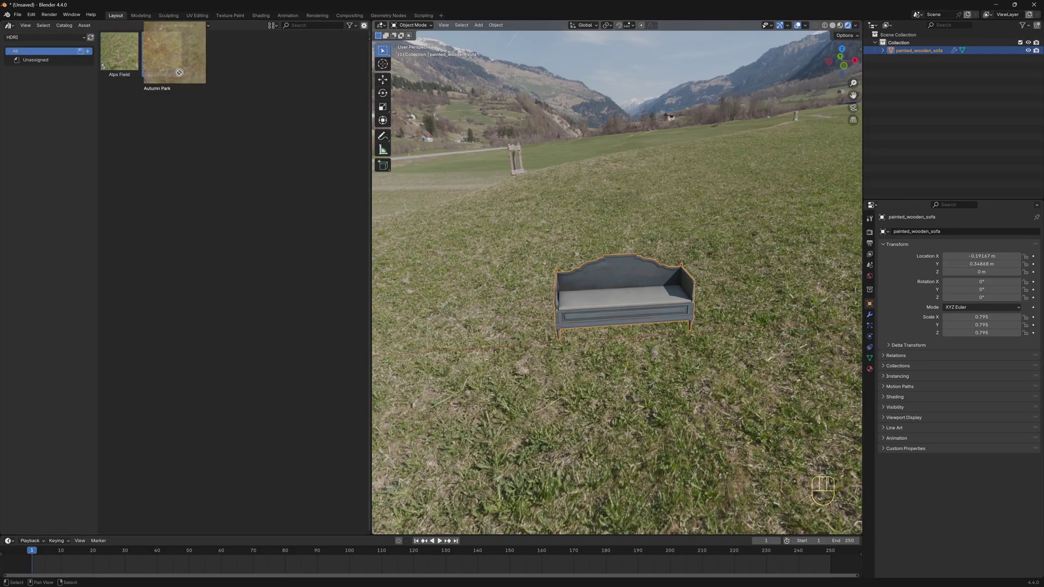
pyautogui.moveTo(162, 51); pyautogui.dragTo(513, 164)
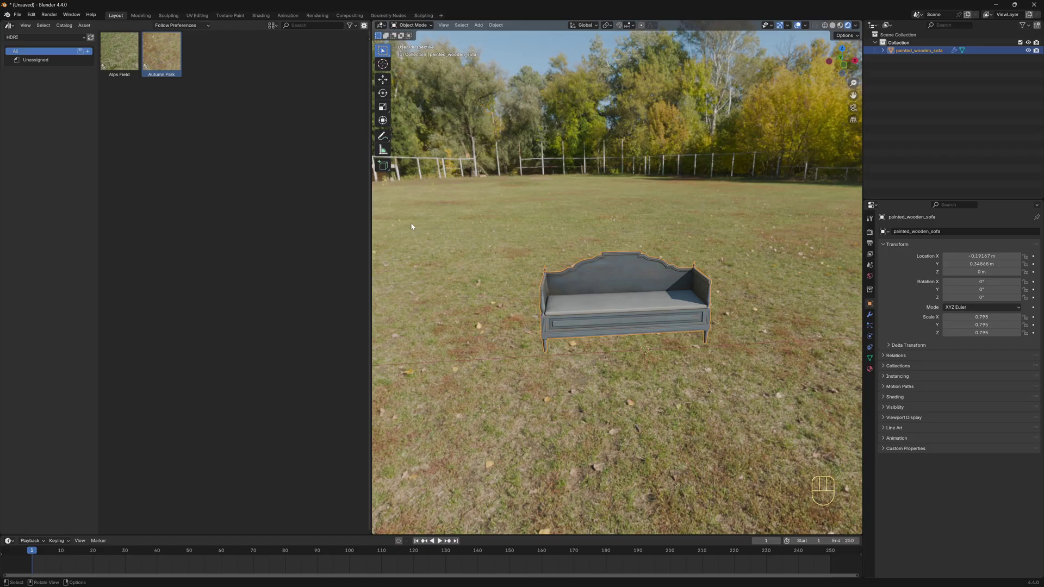
# Step: Set the wooden stool from the Models library onto the sofa seat
pyautogui.click(42, 38)
pyautogui.click(23, 125)
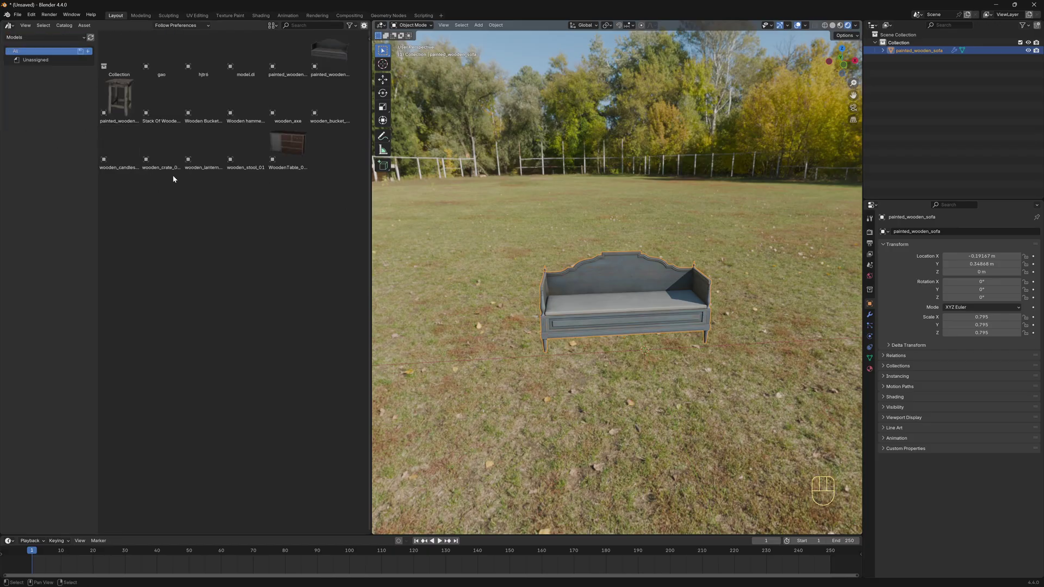
pyautogui.moveTo(119, 98)
pyautogui.mouseDown()
pyautogui.moveTo(563, 322)
pyautogui.moveTo(608, 302)
pyautogui.moveTo(618, 317)
pyautogui.mouseUp()
pyautogui.scroll(3, 617, 317)
pyautogui.moveTo(637, 322)
pyautogui.mouseDown(button='middle')
pyautogui.moveTo(648, 326)
pyautogui.moveTo(633, 339)
pyautogui.mouseUp(button='middle')
pyautogui.scroll(-2, 632, 326)
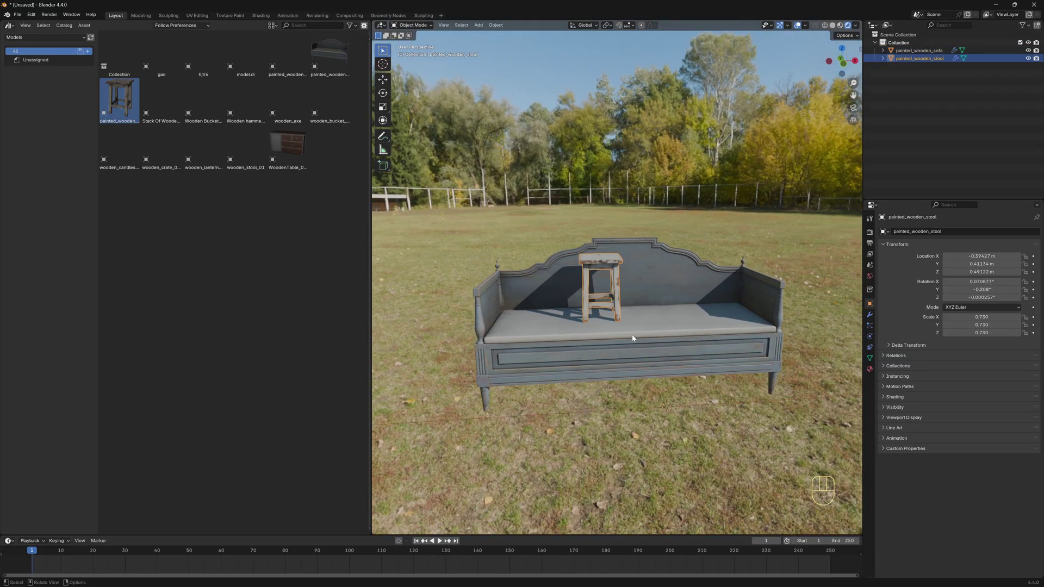
# Step: Apply the Wood material from the Materials library to the sofa
pyautogui.click(19, 37)
pyautogui.click(45, 101)
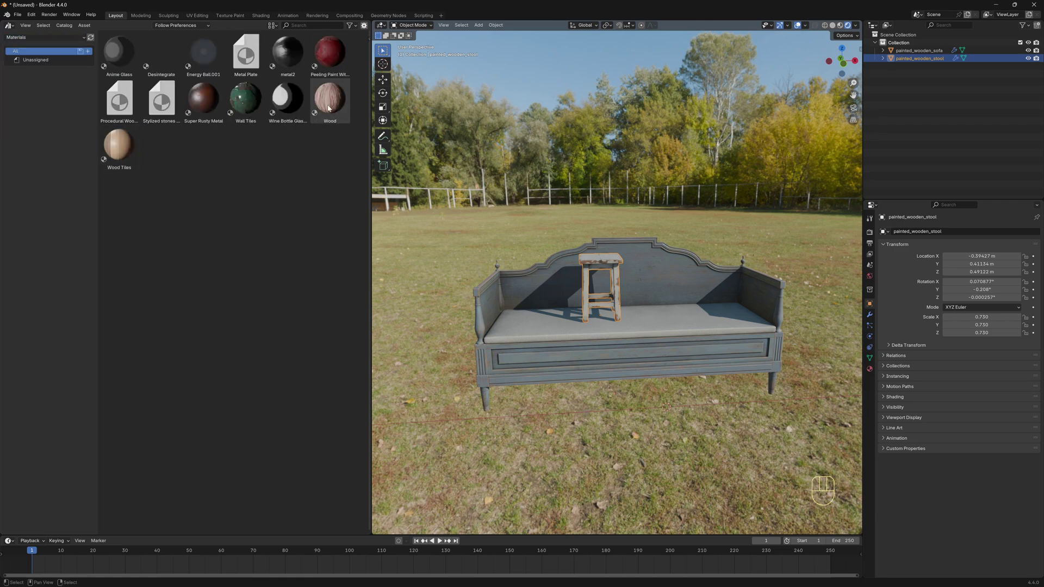
pyautogui.moveTo(328, 106); pyautogui.dragTo(672, 331)
pyautogui.moveTo(672, 331)
pyautogui.mouseDown(button='middle')
pyautogui.moveTo(652, 377)
pyautogui.moveTo(637, 373)
pyautogui.moveTo(587, 489)
pyautogui.mouseUp(button='middle')
pyautogui.scroll(3, 653, 377)
# Step: Turn the enlarged lower area into a Shader Editor showing the sofa's material nodes
pyautogui.moveTo(579, 536); pyautogui.dragTo(580, 331)
pyautogui.click(8, 334)
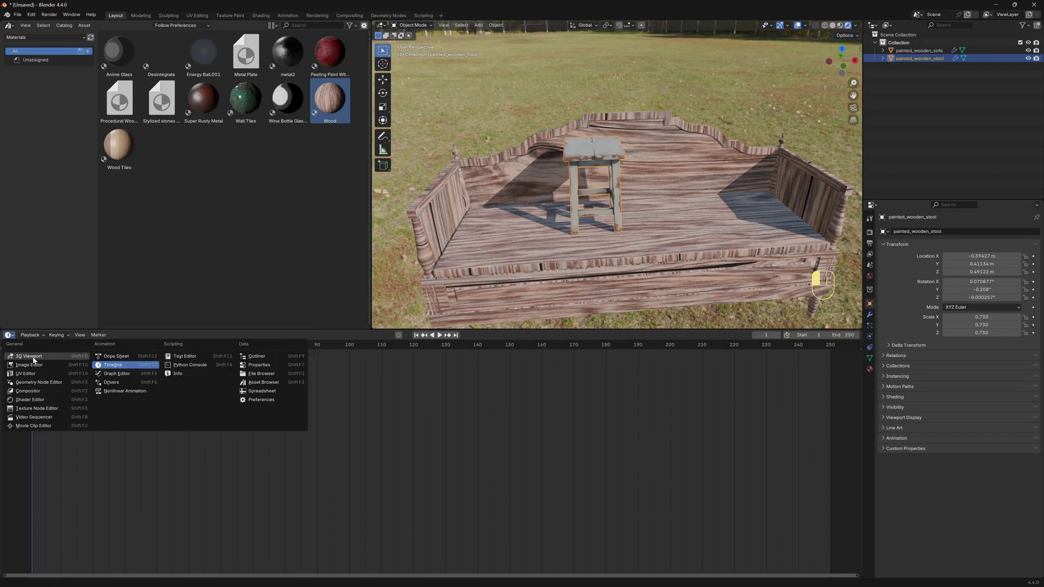
pyautogui.click(30, 400)
pyautogui.click(620, 269)
pyautogui.scroll(-2, 620, 269)
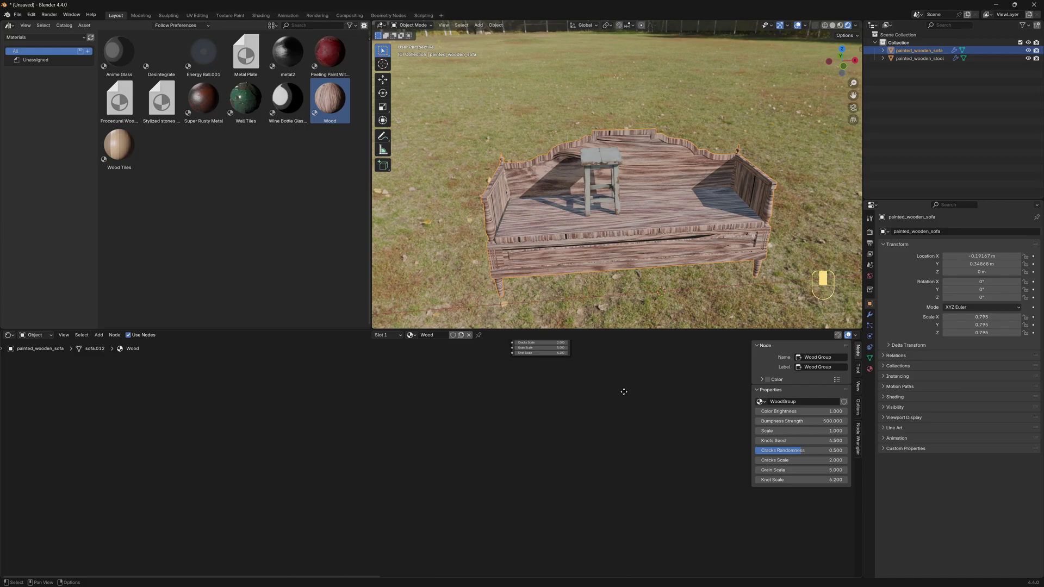
pyautogui.moveTo(624, 391); pyautogui.dragTo(606, 506, button='middle')
# Step: Add the Edge Wear AO node group from Masks and preview it on the sofa
pyautogui.click(37, 38)
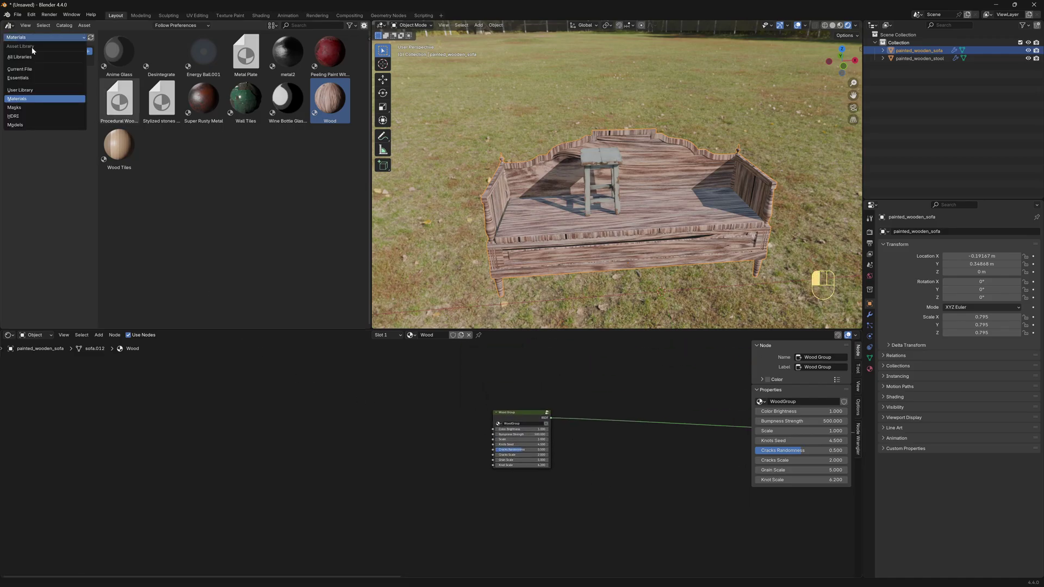
pyautogui.click(23, 108)
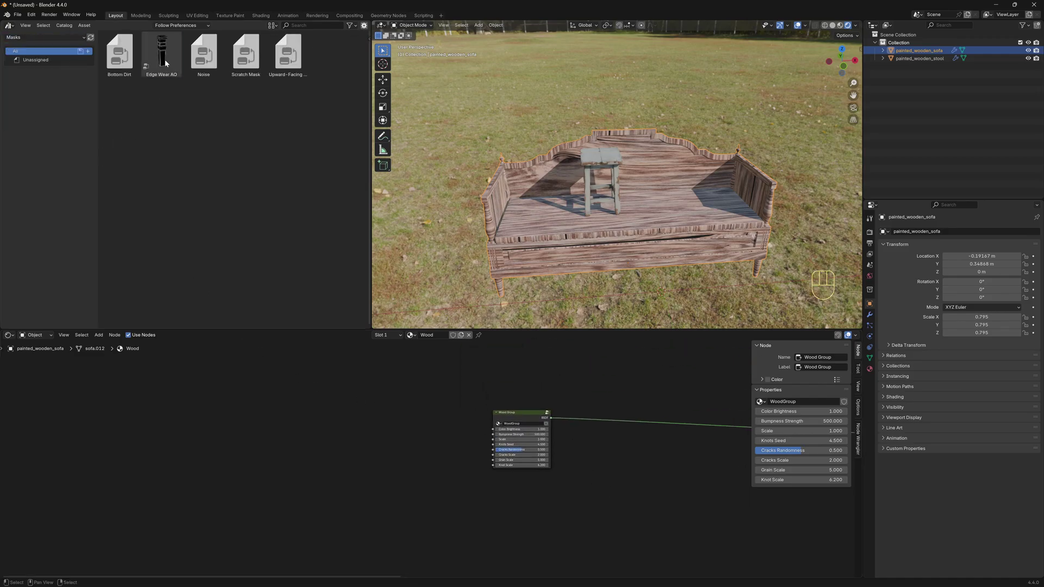
pyautogui.moveTo(164, 62); pyautogui.dragTo(390, 433)
pyautogui.scroll(1, 402, 452)
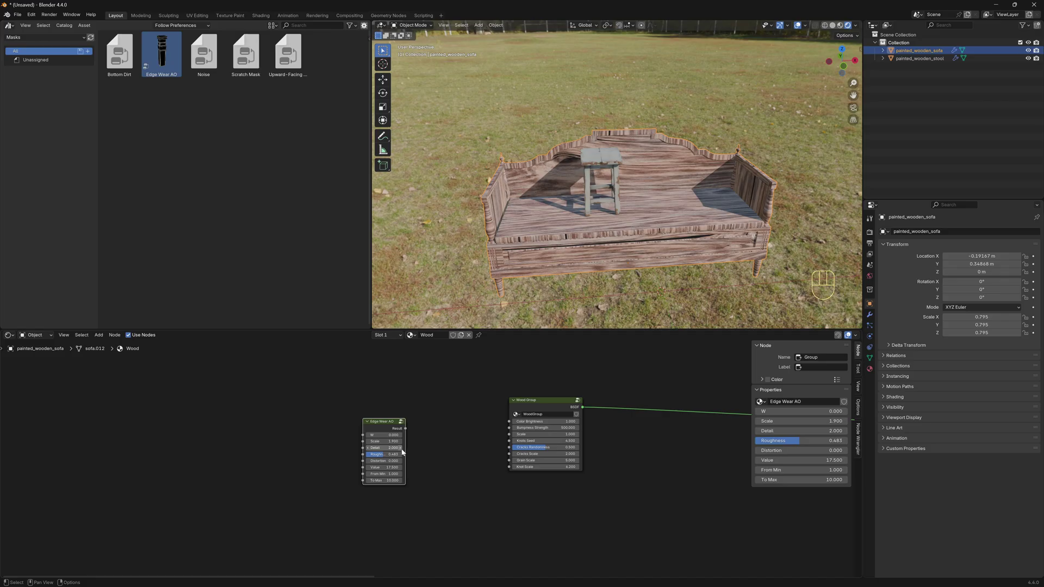
pyautogui.scroll(2, 401, 451)
pyautogui.scroll(1, 410, 433)
pyautogui.keyDown('ctrl'); pyautogui.keyDown('shift'); pyautogui.click(415, 388); pyautogui.keyUp('shift'); pyautogui.keyUp('ctrl')
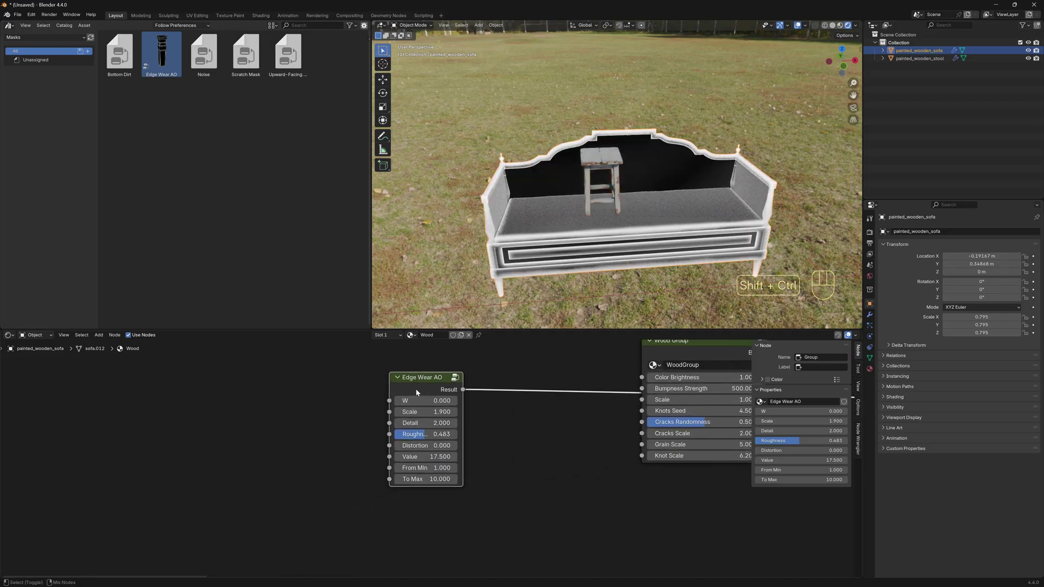